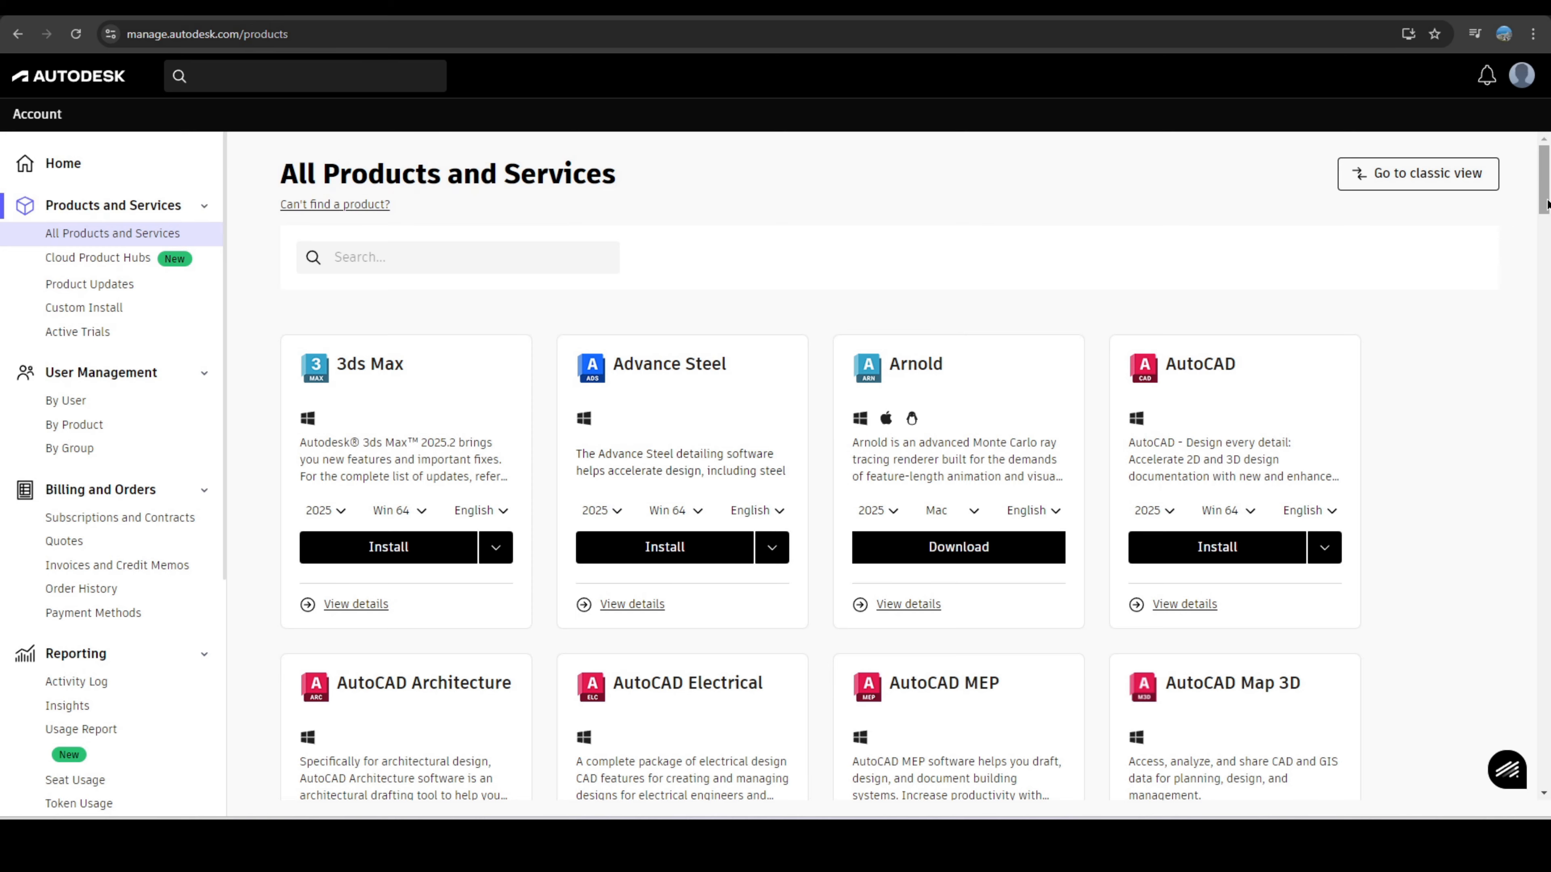
Open the details of the Revit product and list the libraries available for download for version 2025
drag(1545, 174, 1524, 581)
scroll(817, 569, down, 15)
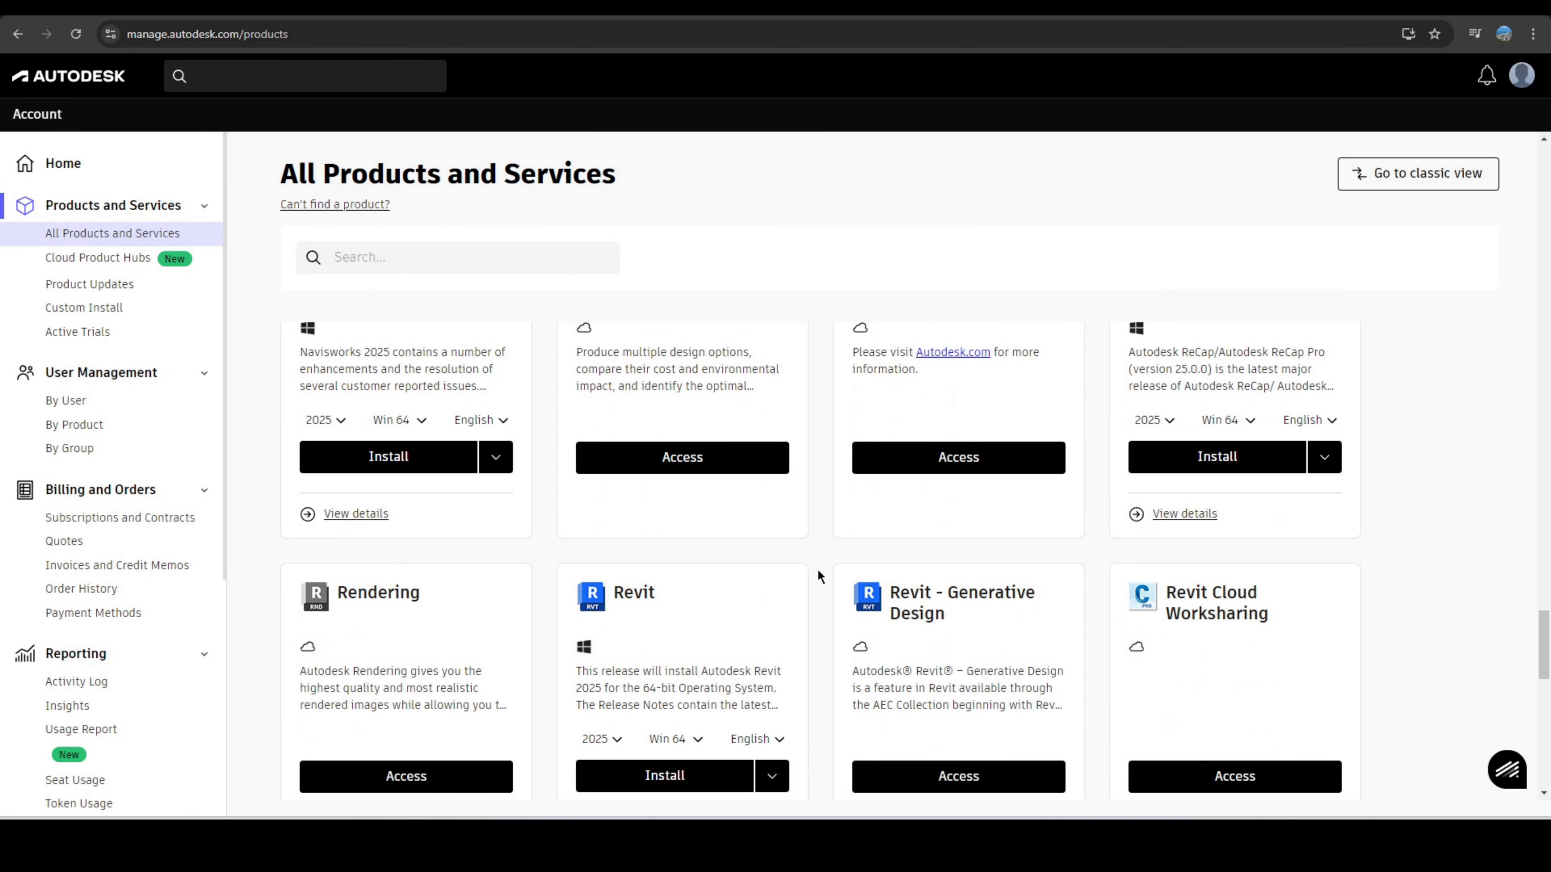
click(629, 511)
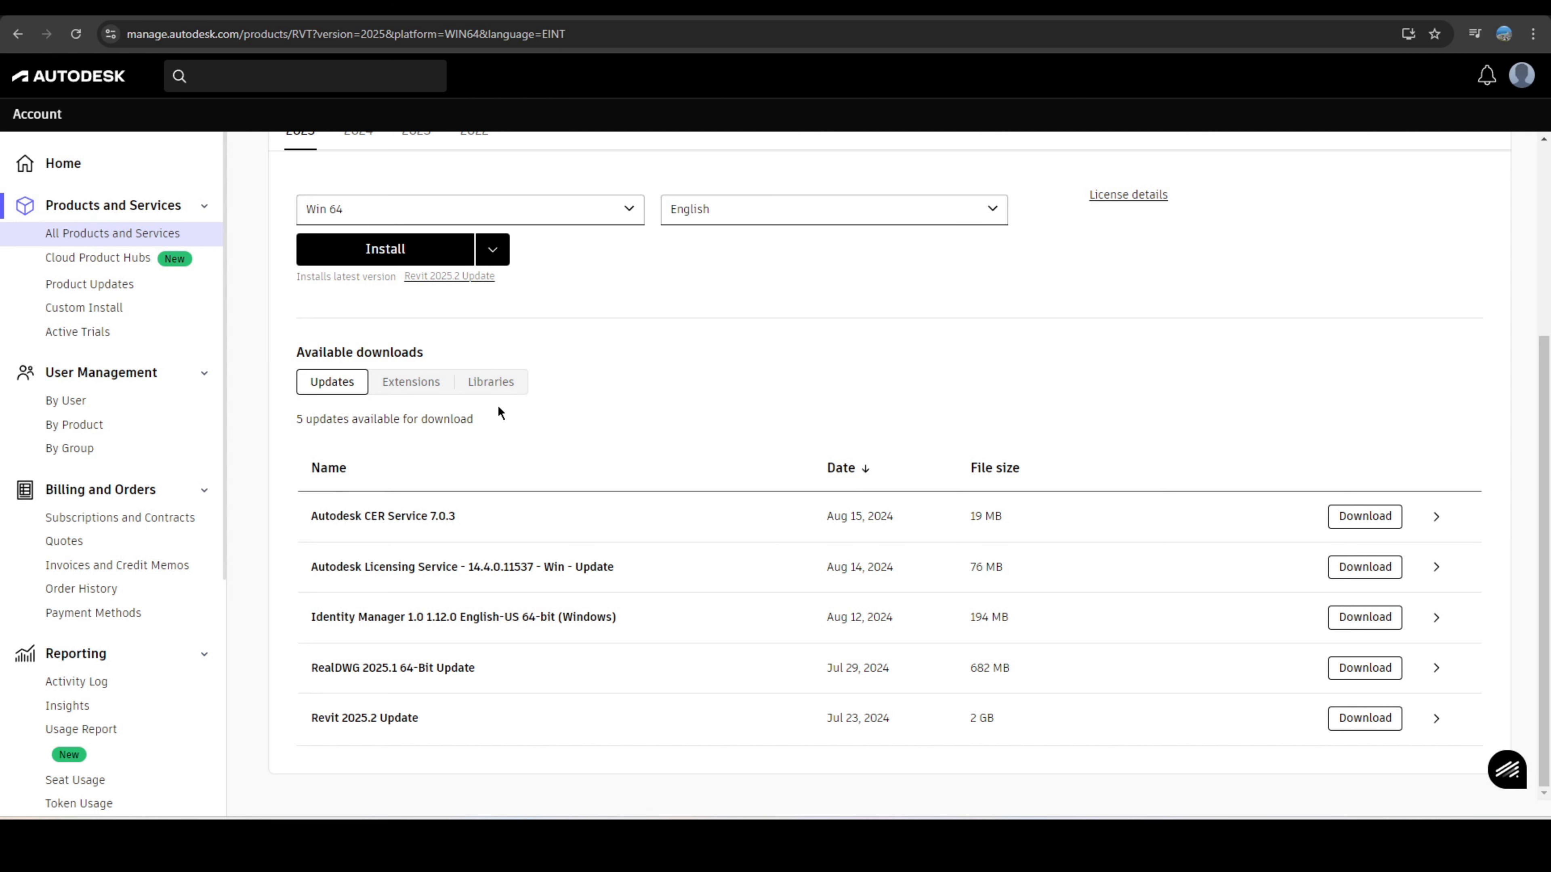
click(509, 384)
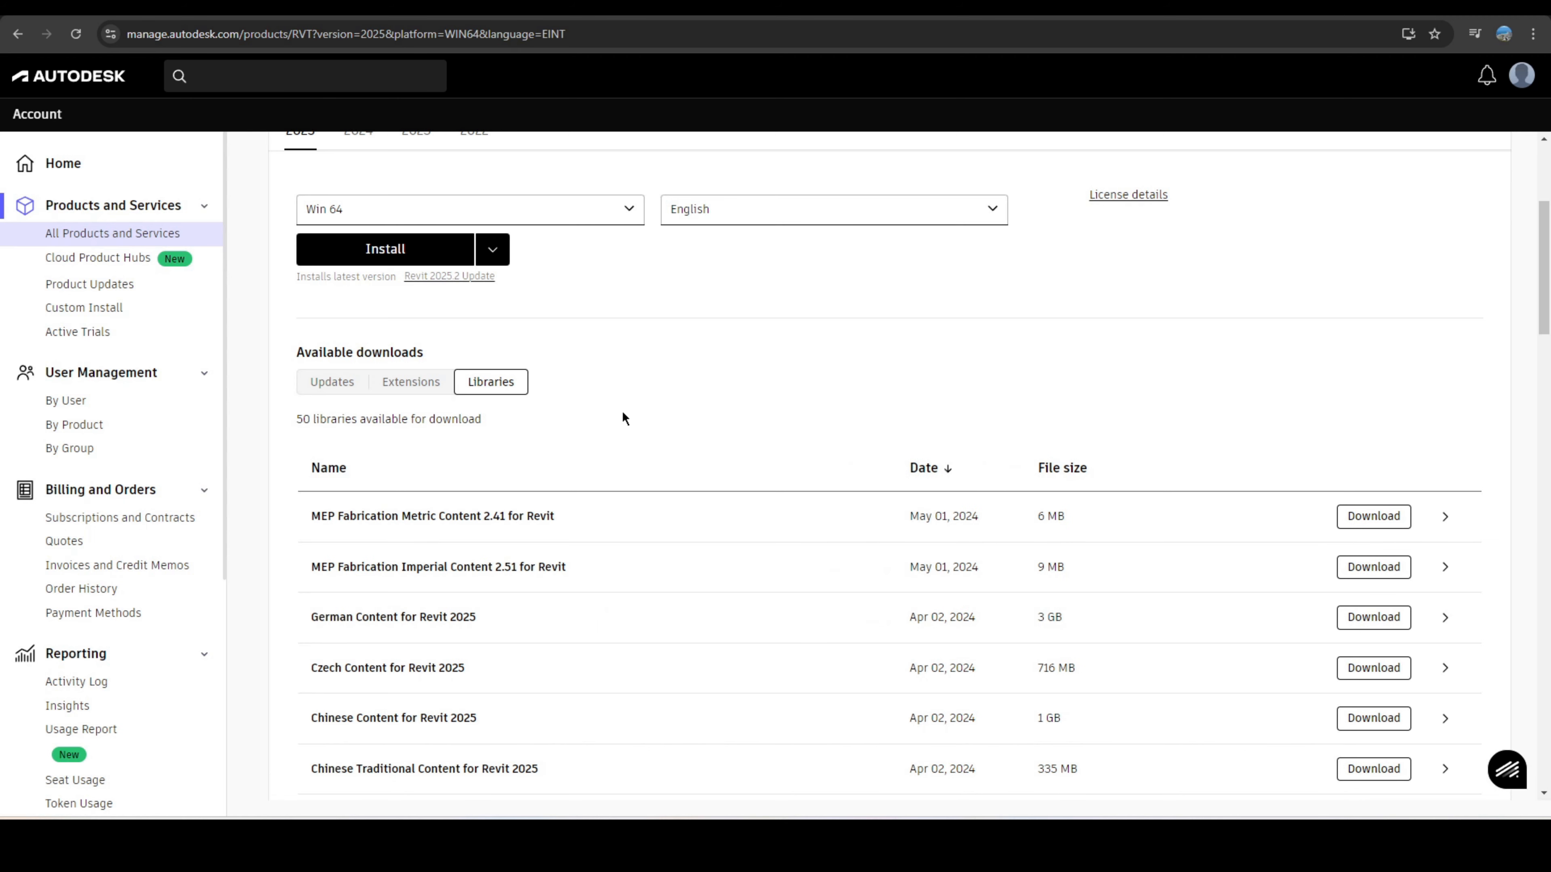
Examine the Revit 2025 library downloads for the available regional and language content packs
scroll(631, 414, down, 1)
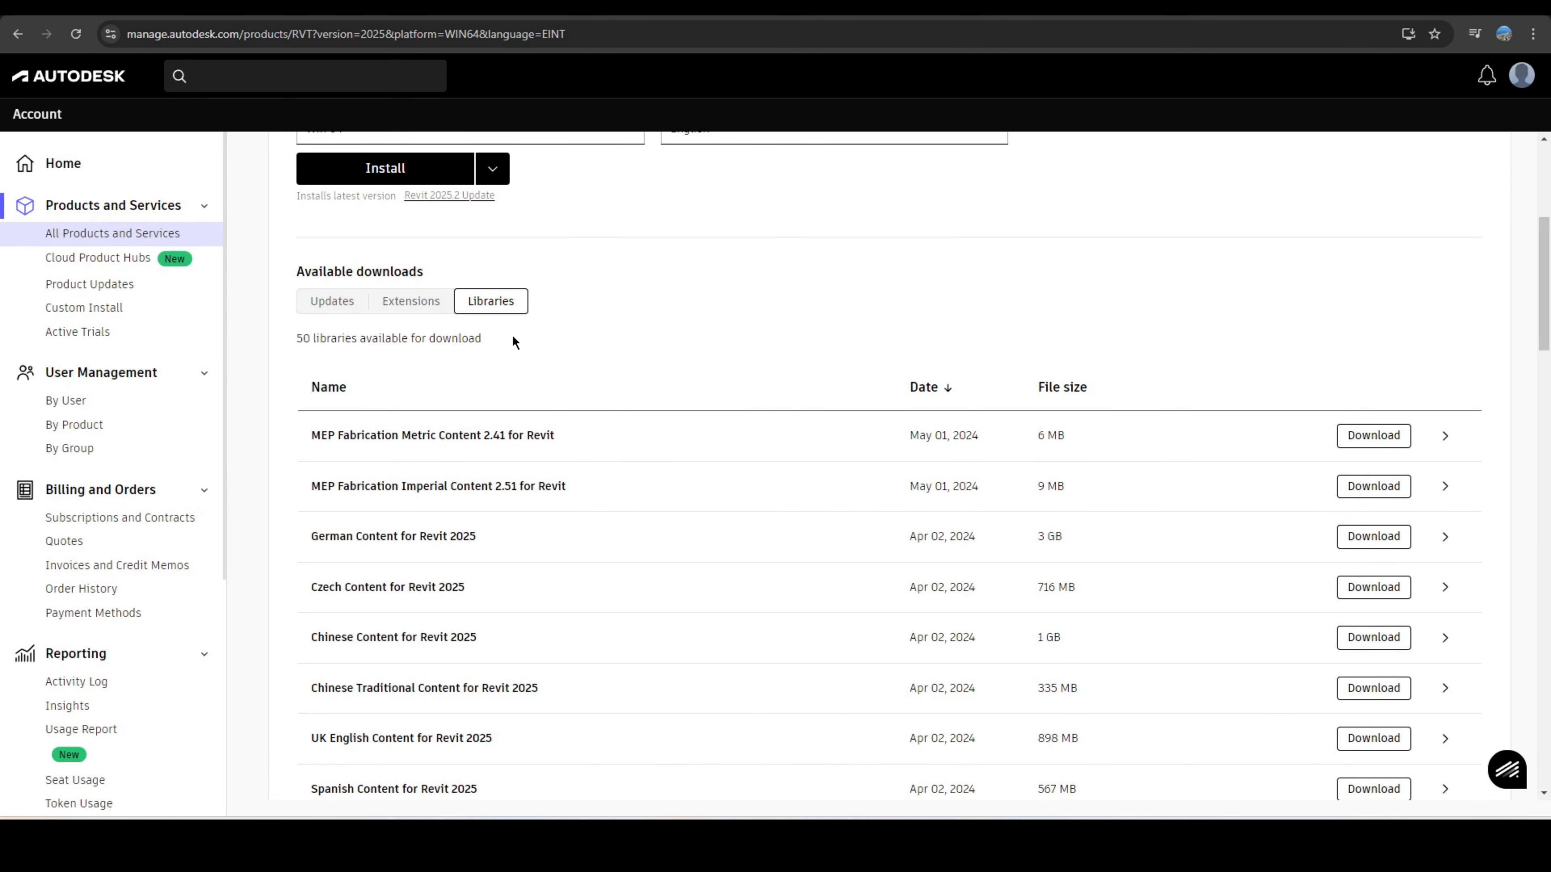
scroll(425, 399, down, 1)
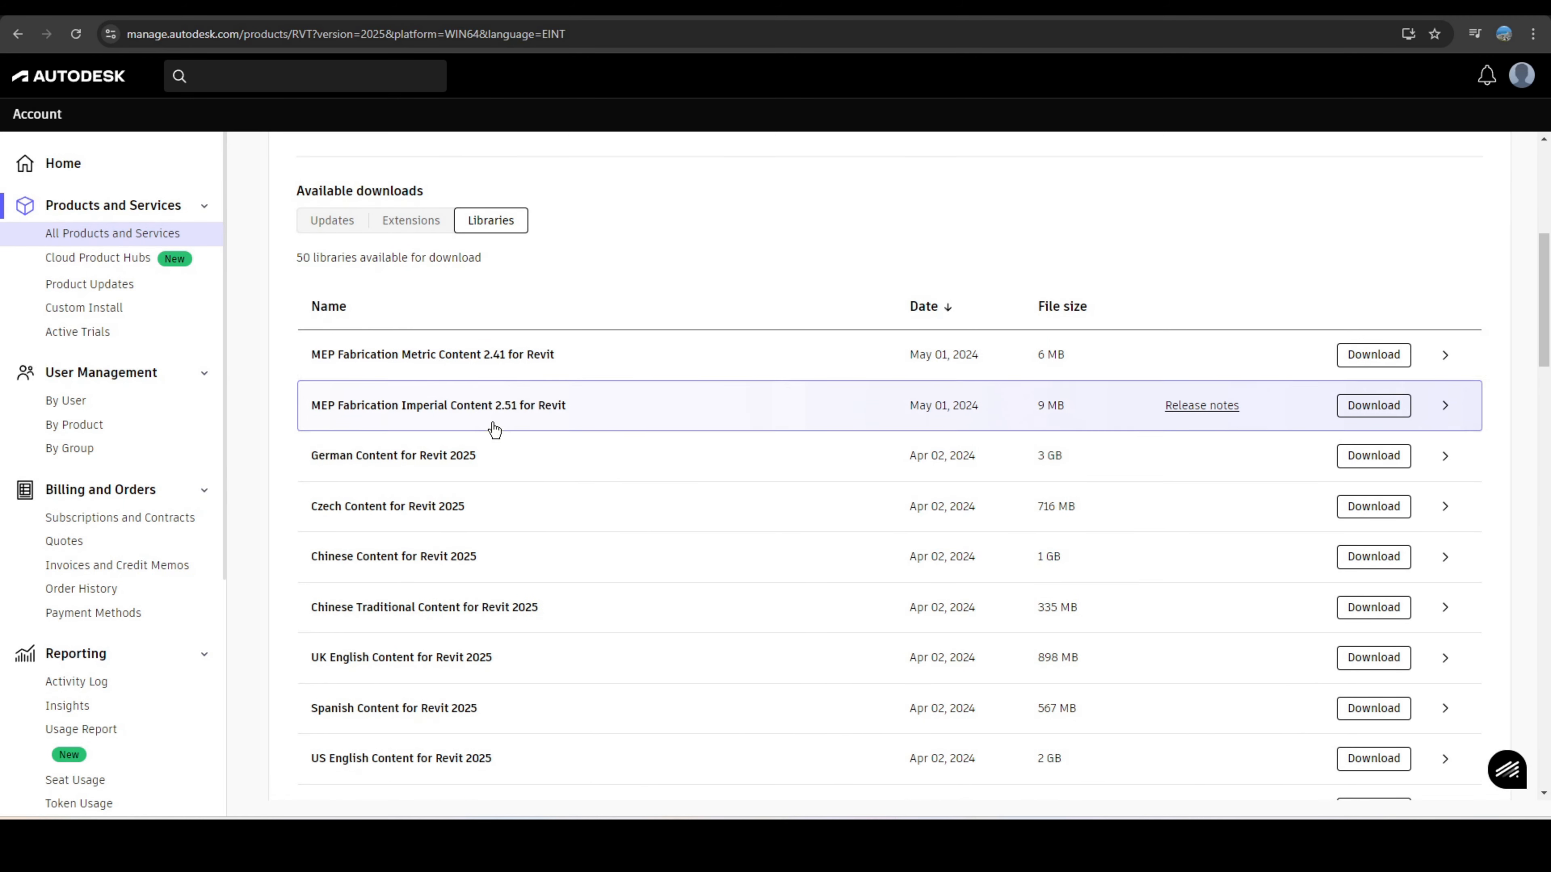
scroll(575, 477, up, 4)
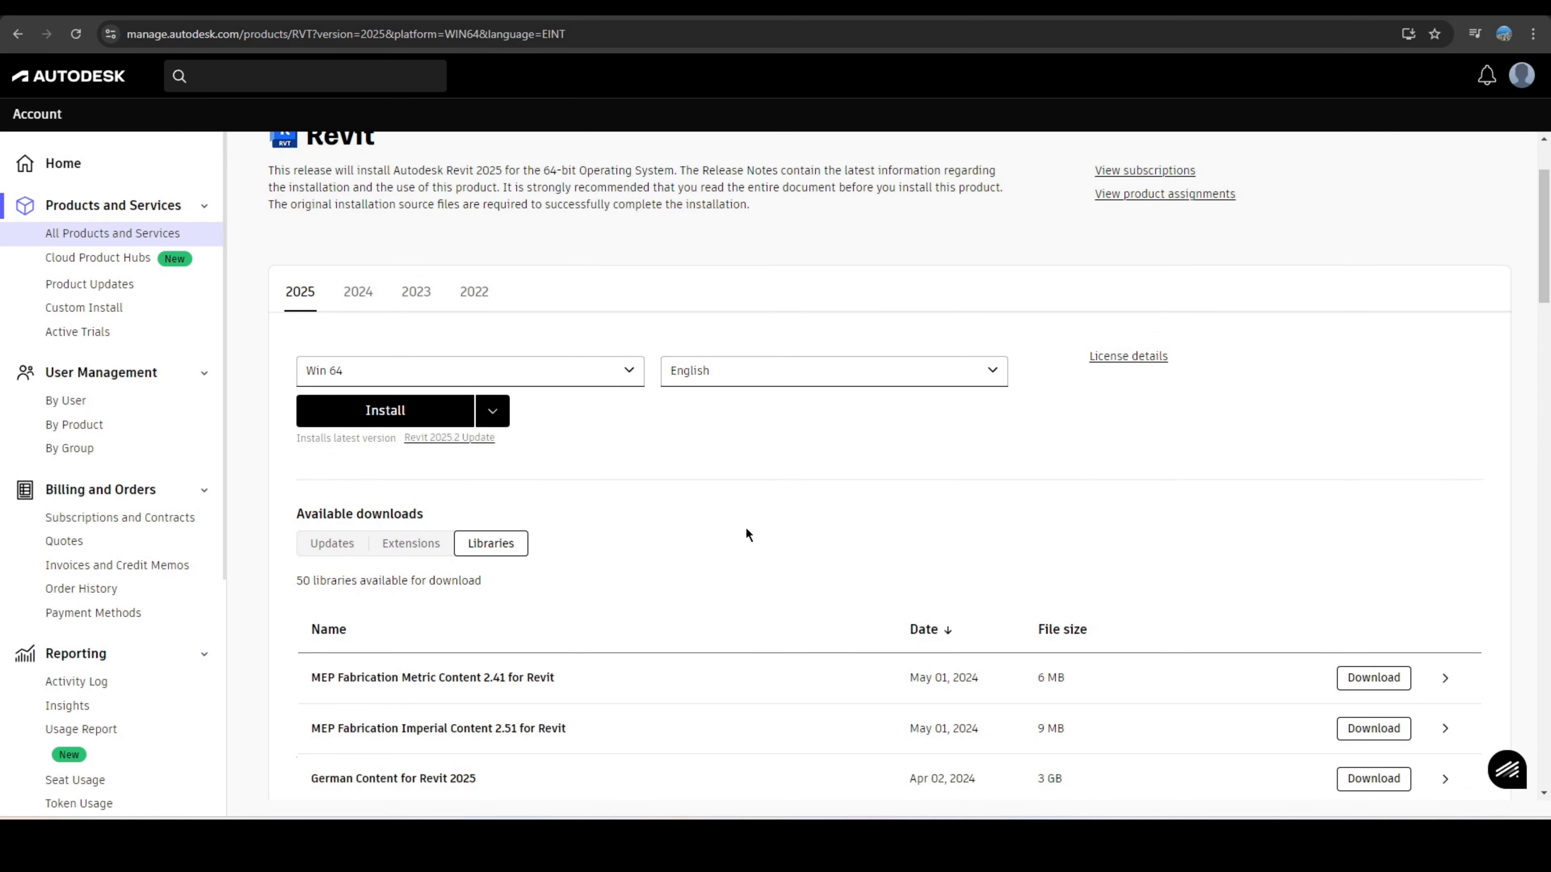
scroll(745, 530, down, 4)
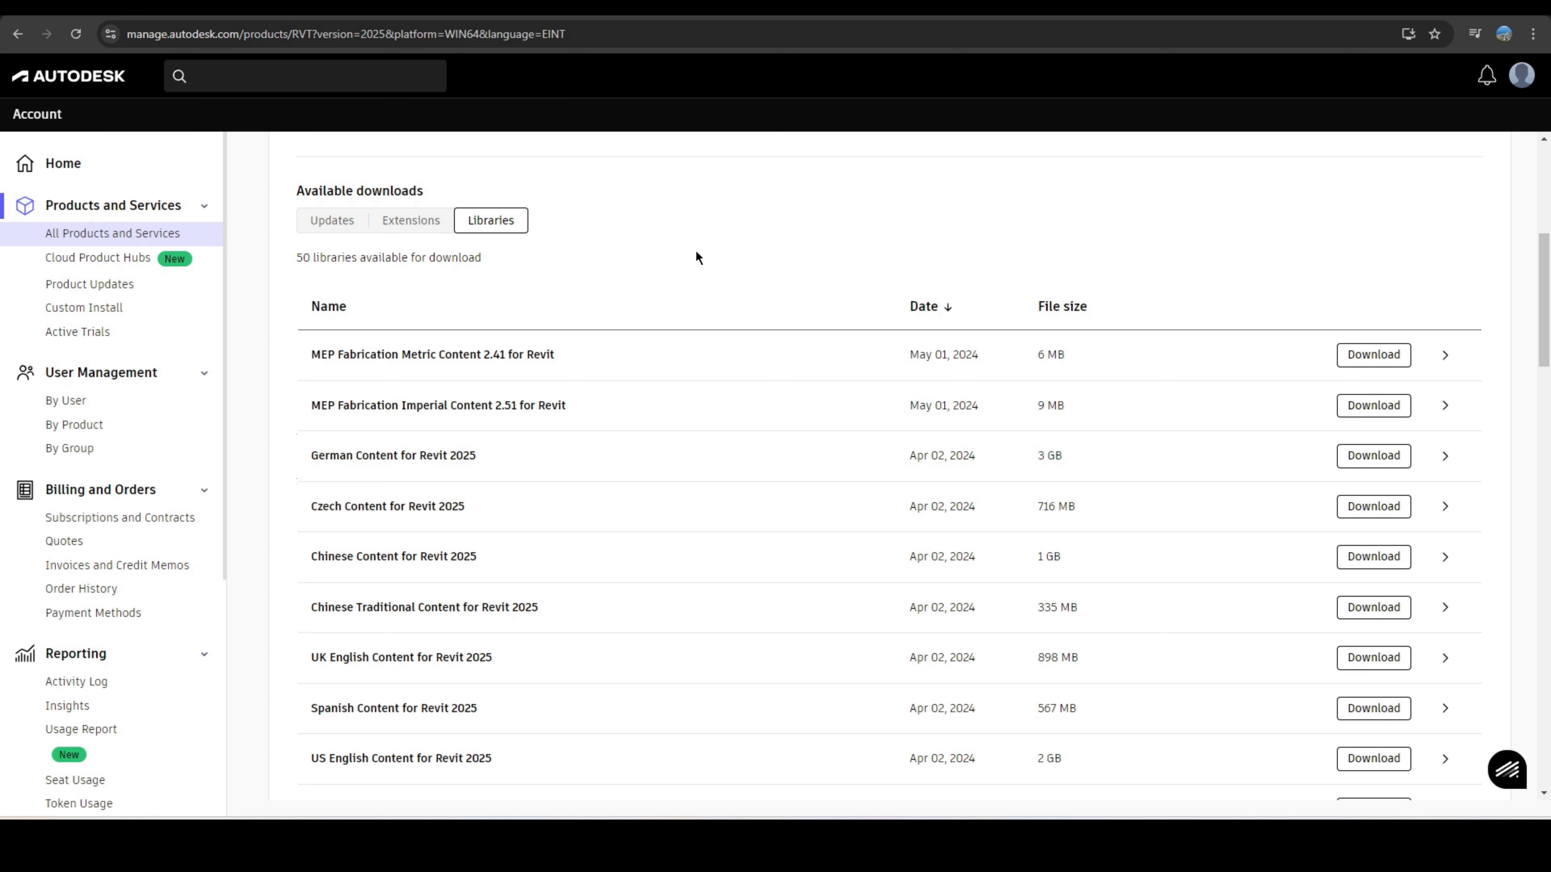
scroll(696, 391, down, 2)
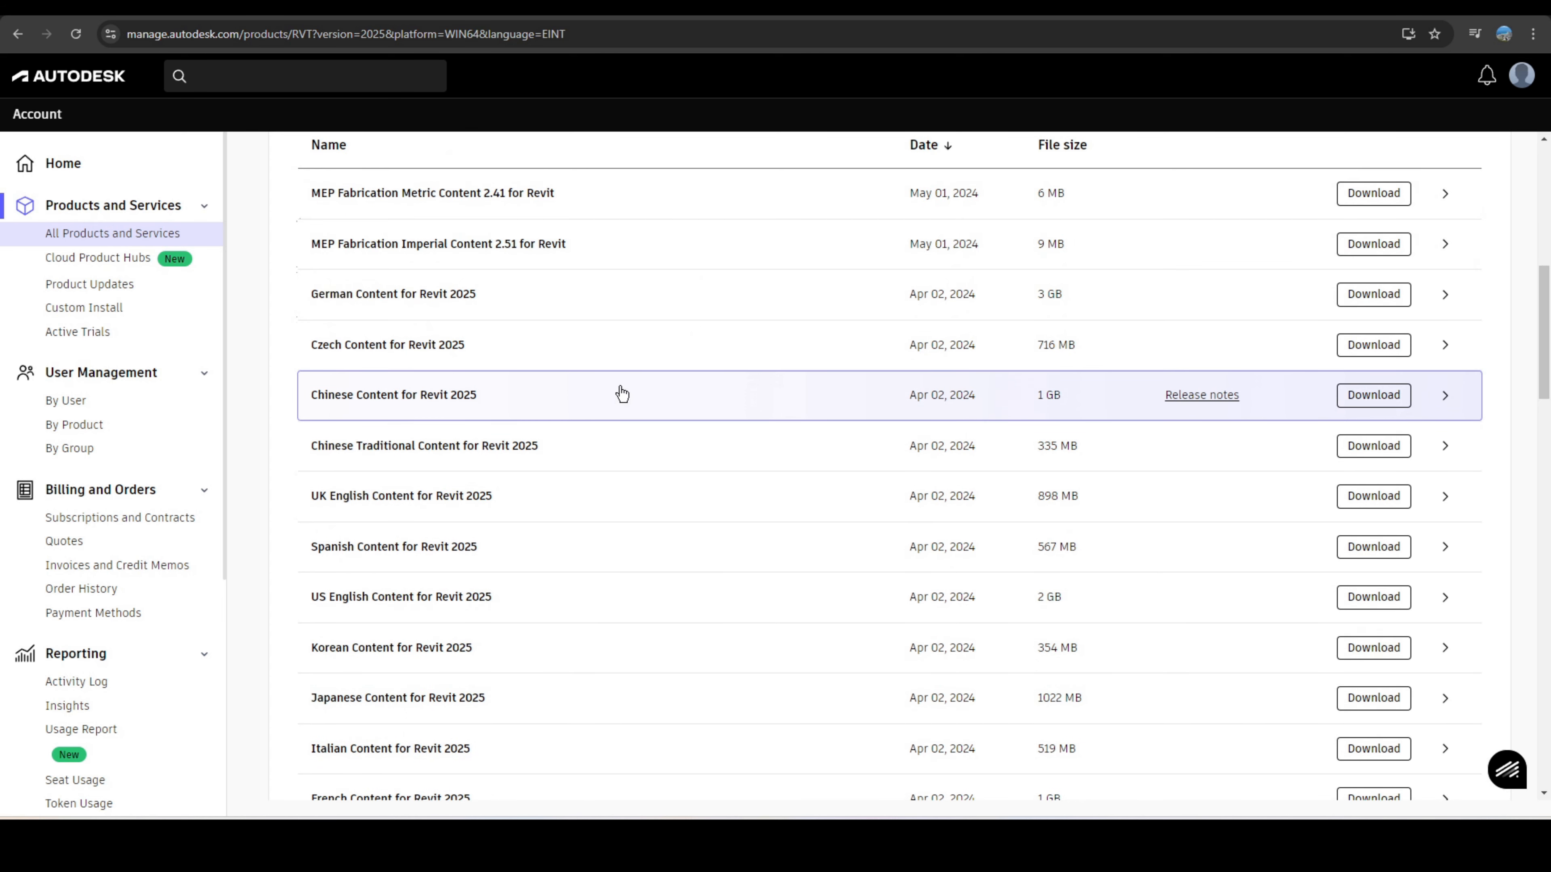
scroll(623, 395, down, 7)
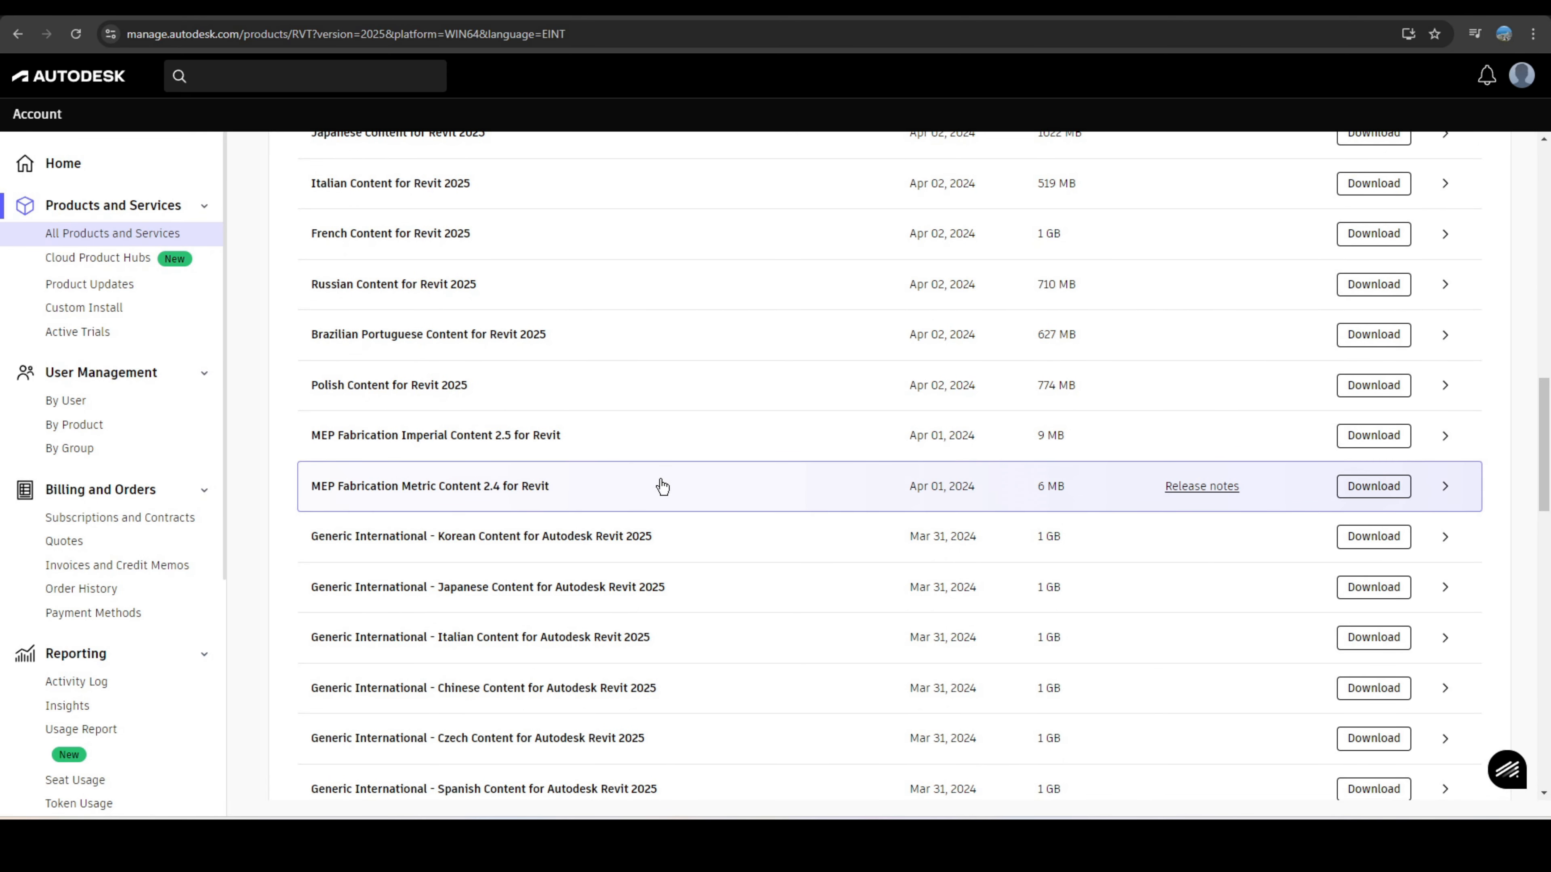
scroll(663, 489, down, 10)
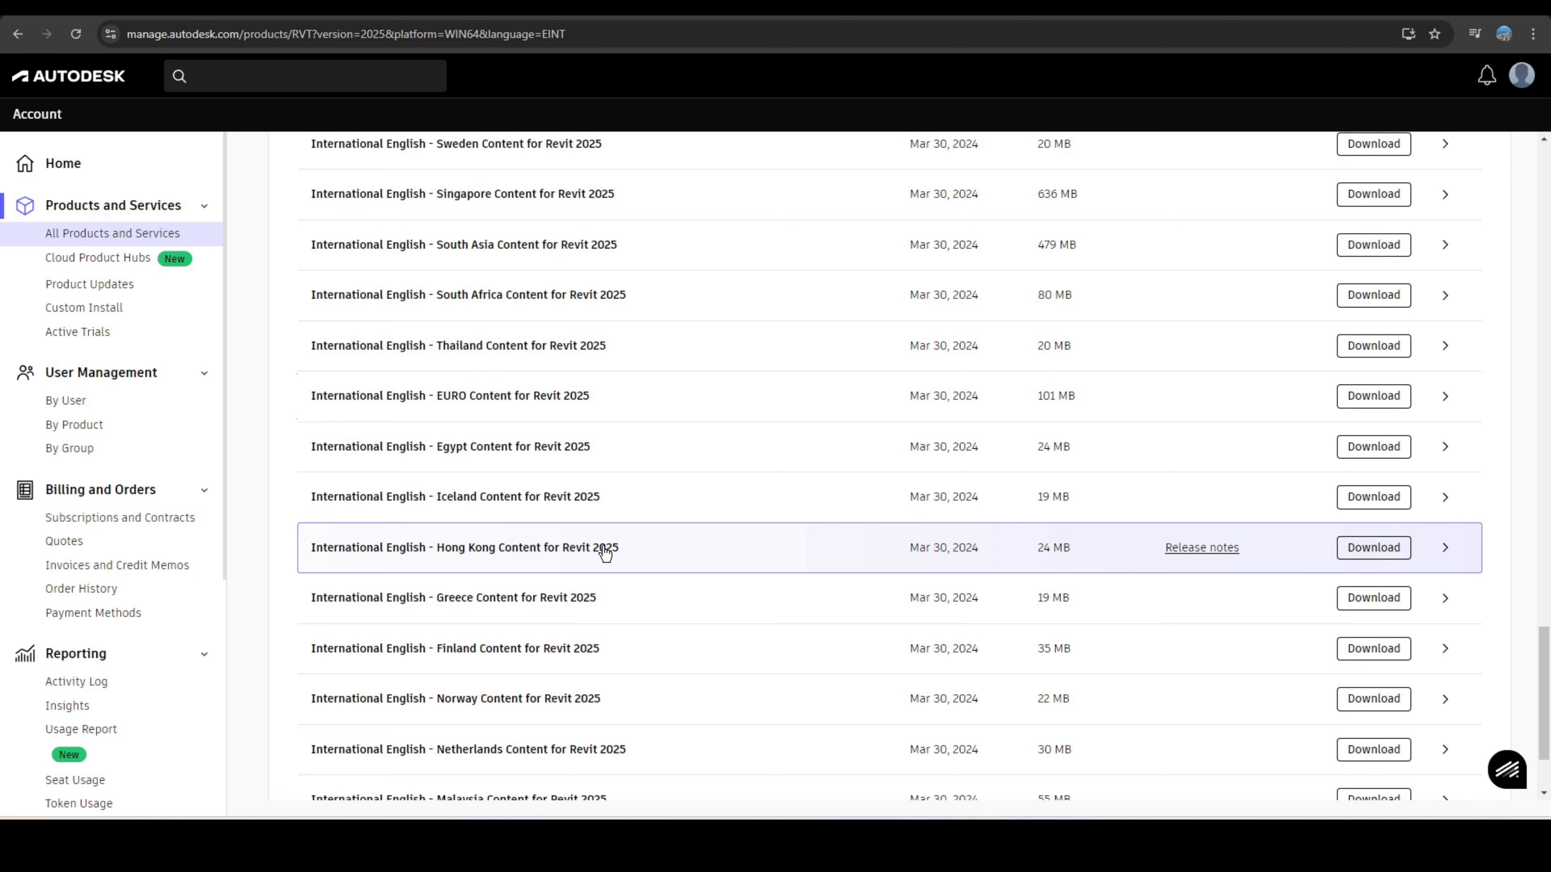
scroll(731, 422, up, 20)
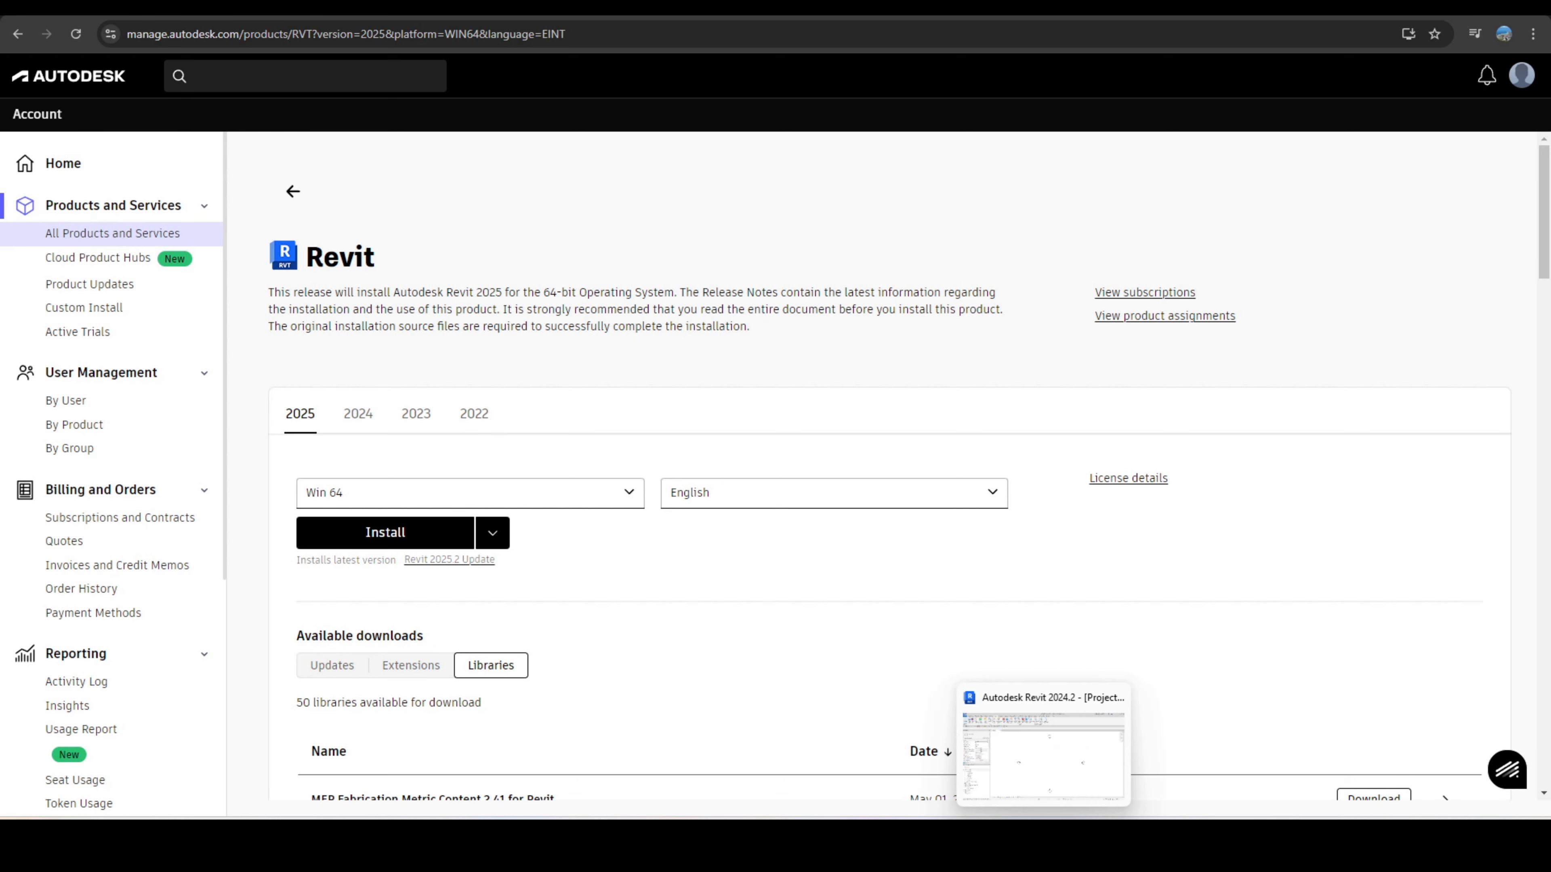
Switch to Revit 2024 and check which folder Load Family opens by default, leaving without loading a family
click(1043, 835)
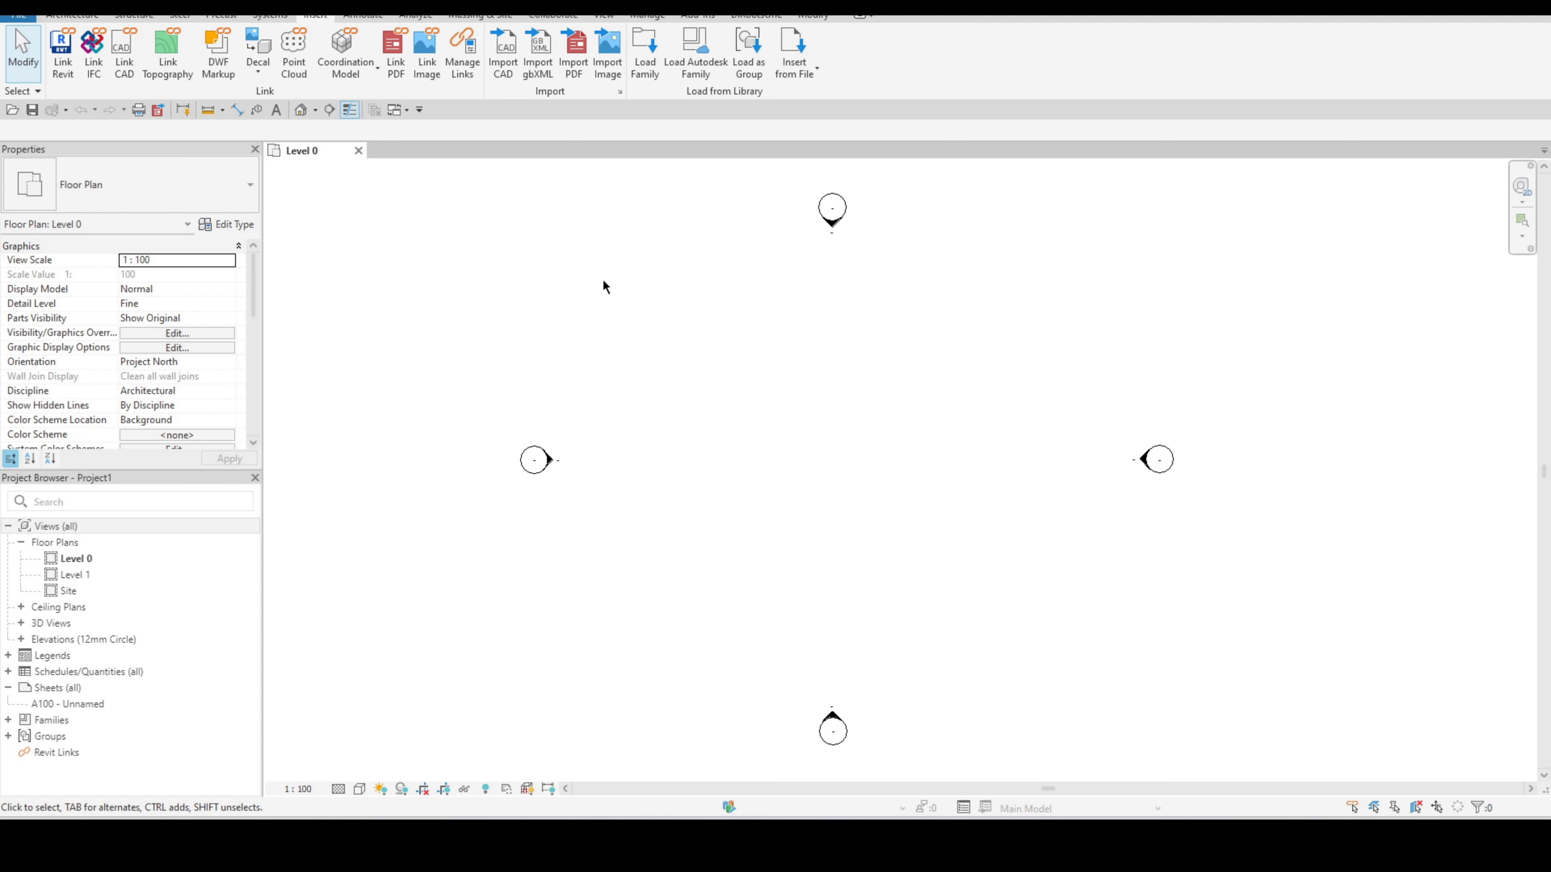
click(644, 52)
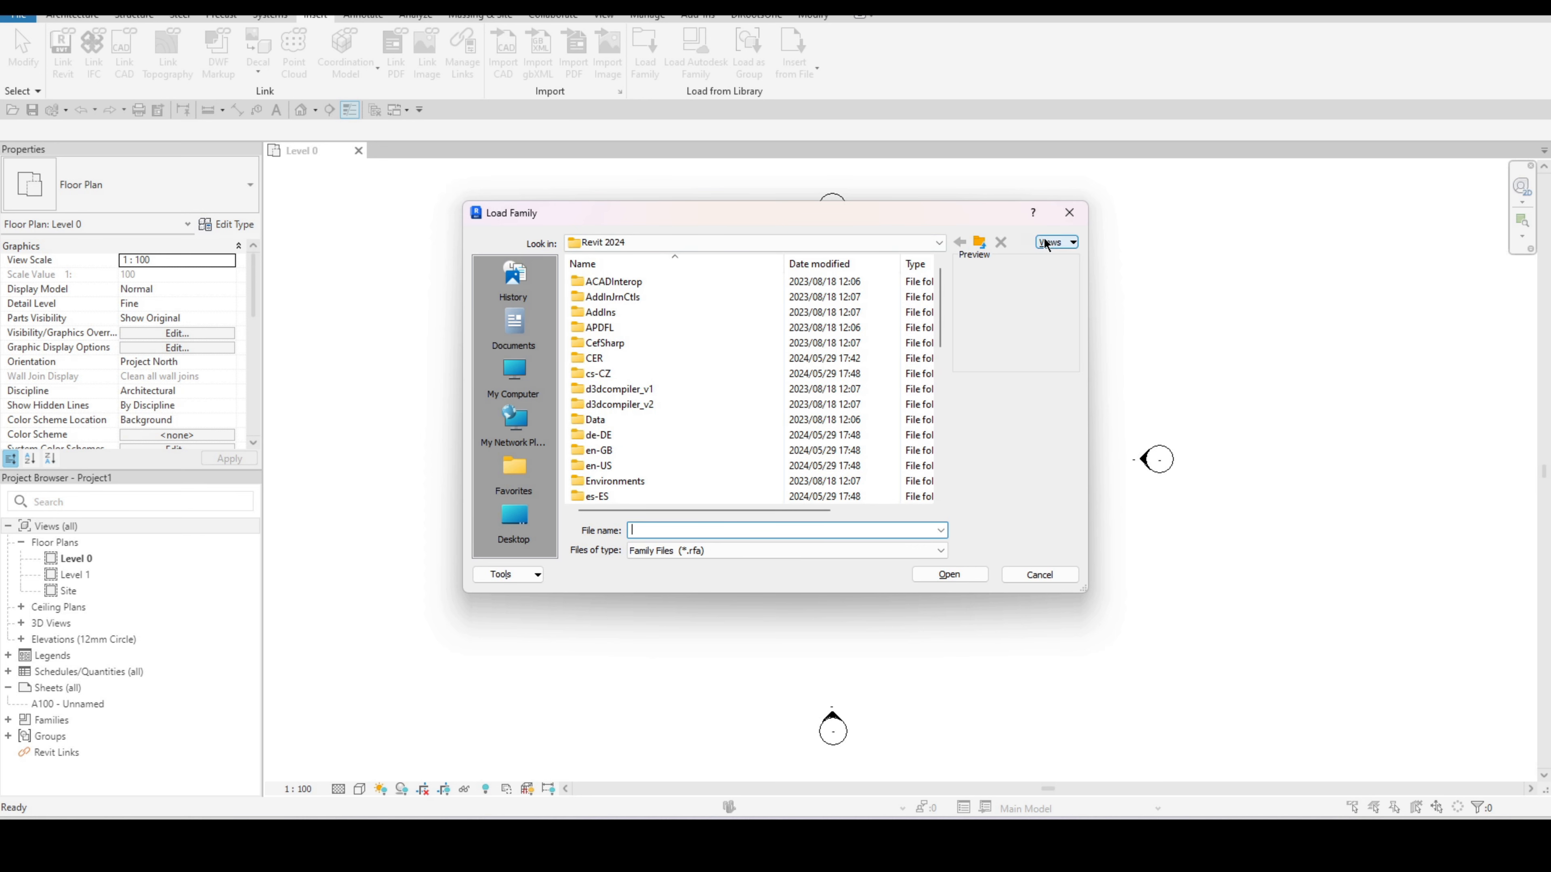
click(1069, 212)
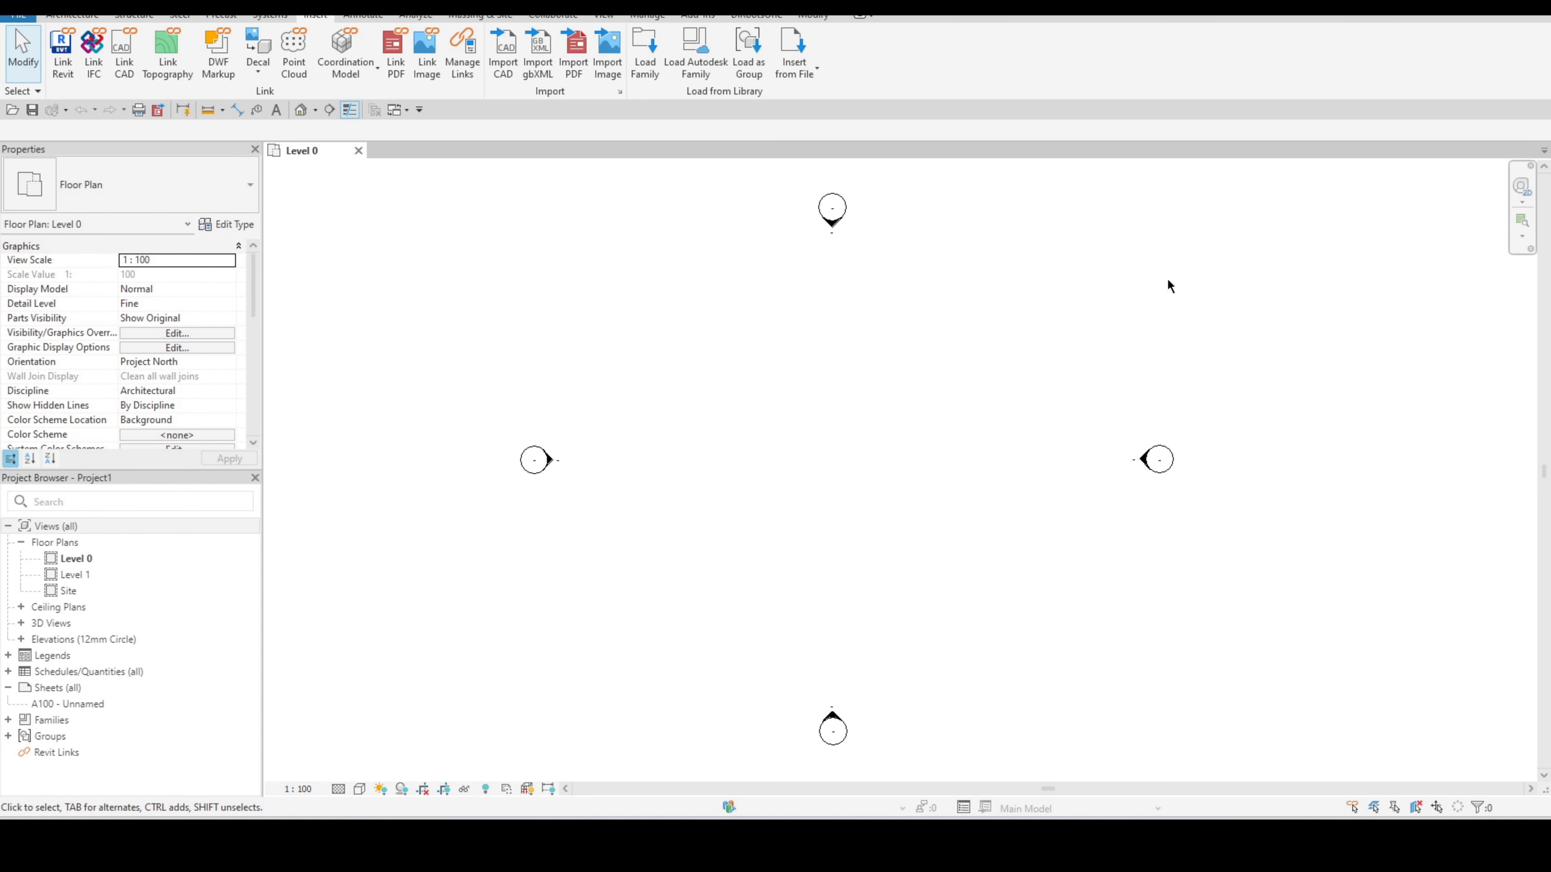
Load the Door-Opening, Doors_Concept_ExtDbl and Doors_Concept_IntDbl families from the Doors category of the Autodesk family library
click(692, 60)
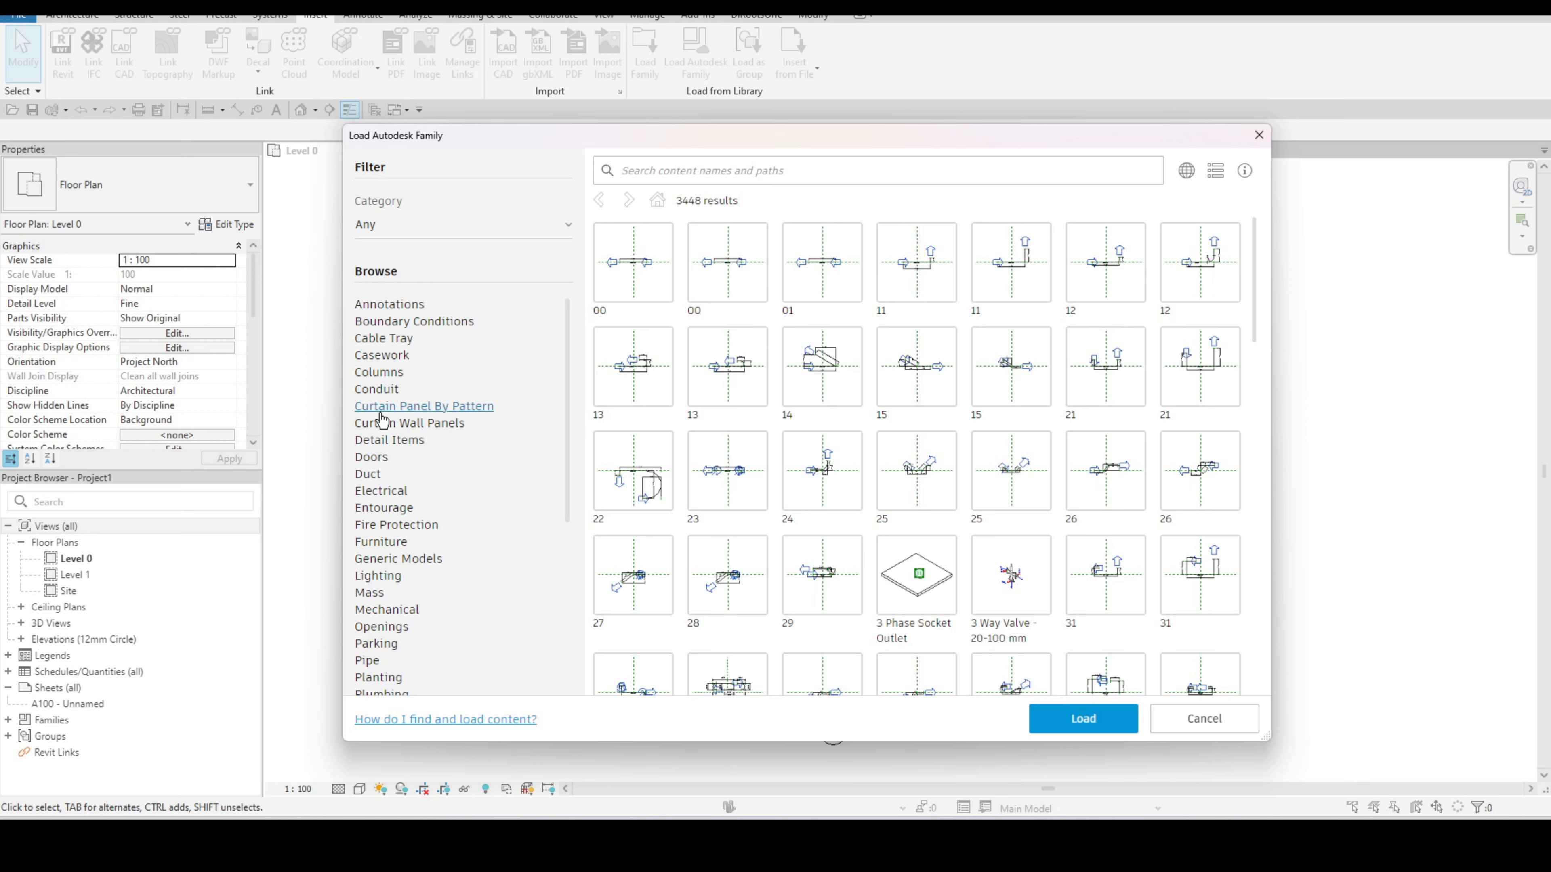
click(378, 458)
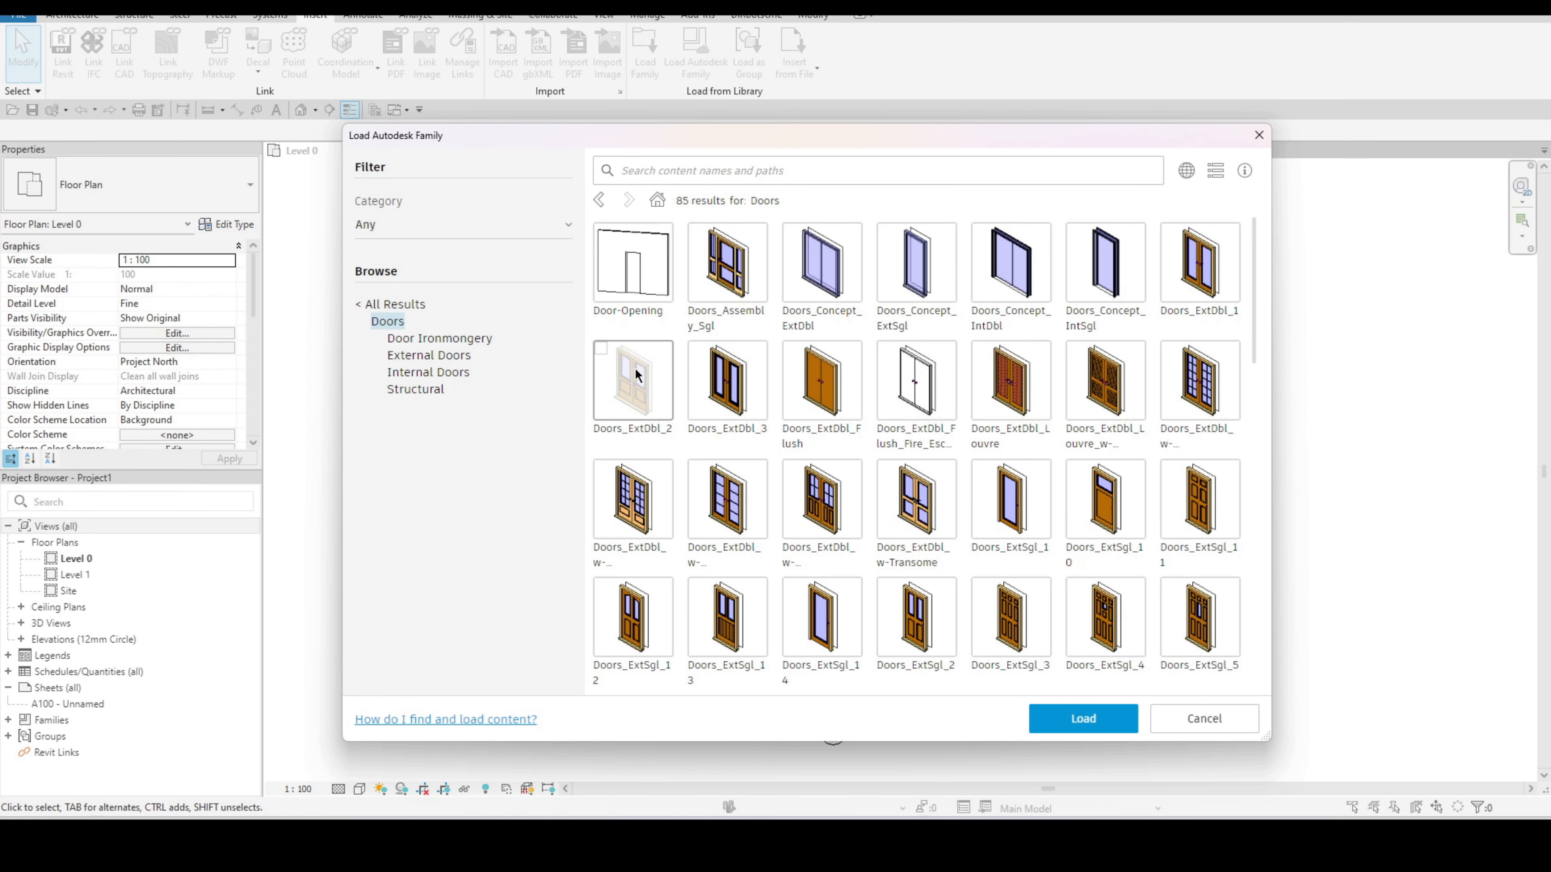
click(601, 230)
click(790, 230)
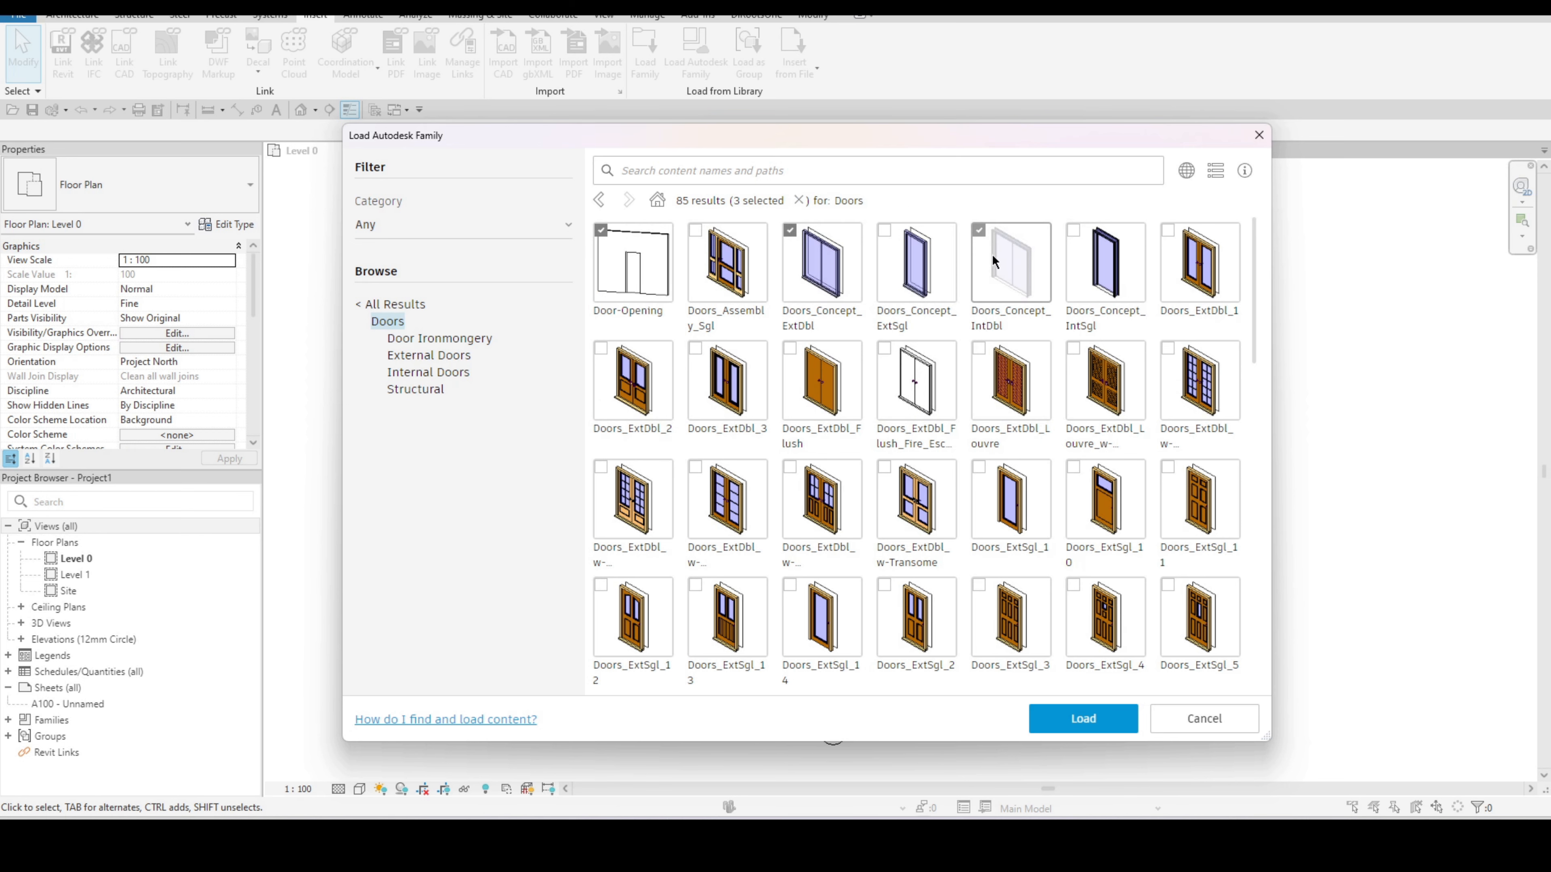
click(978, 230)
click(1084, 721)
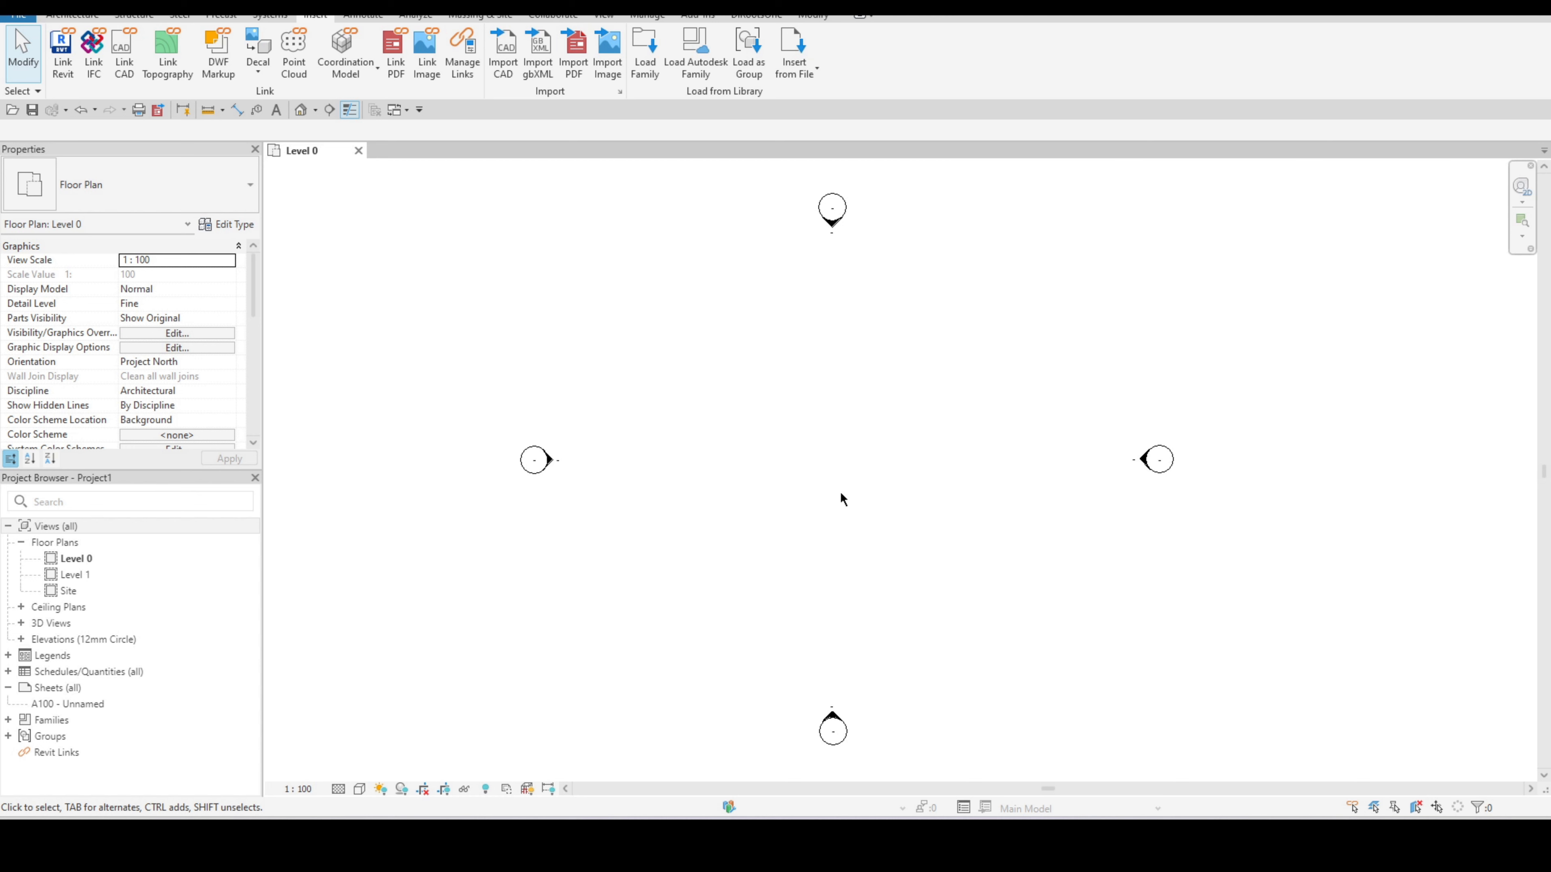
Check the default Load Family folder again without loading anything
key(ctrl)
click(644, 52)
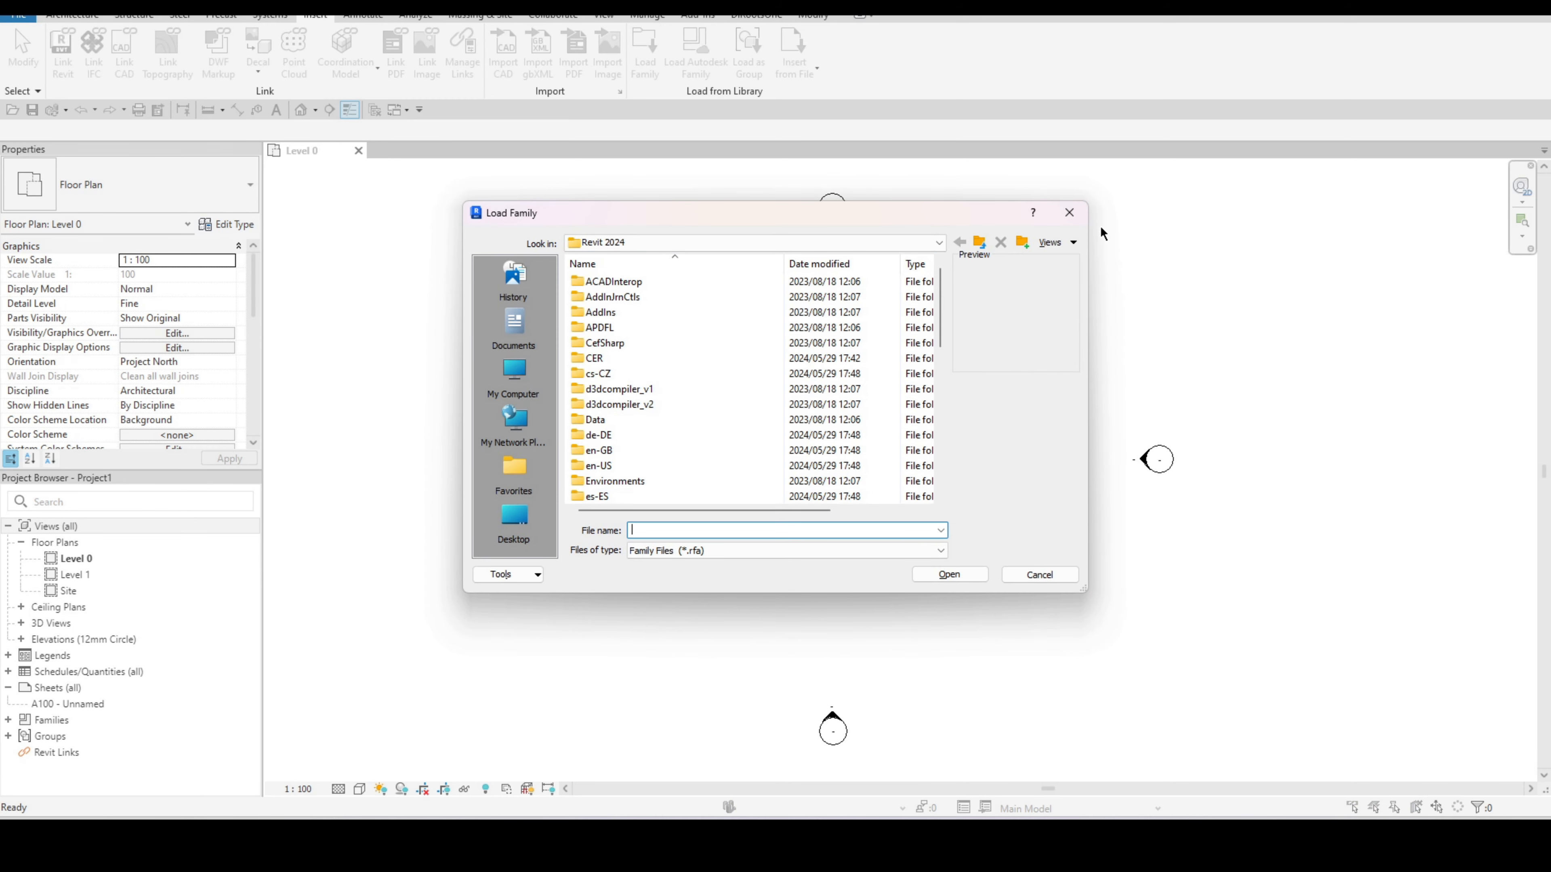
key(Escape)
Open the Places settings from Revit's File Locations options
click(19, 18)
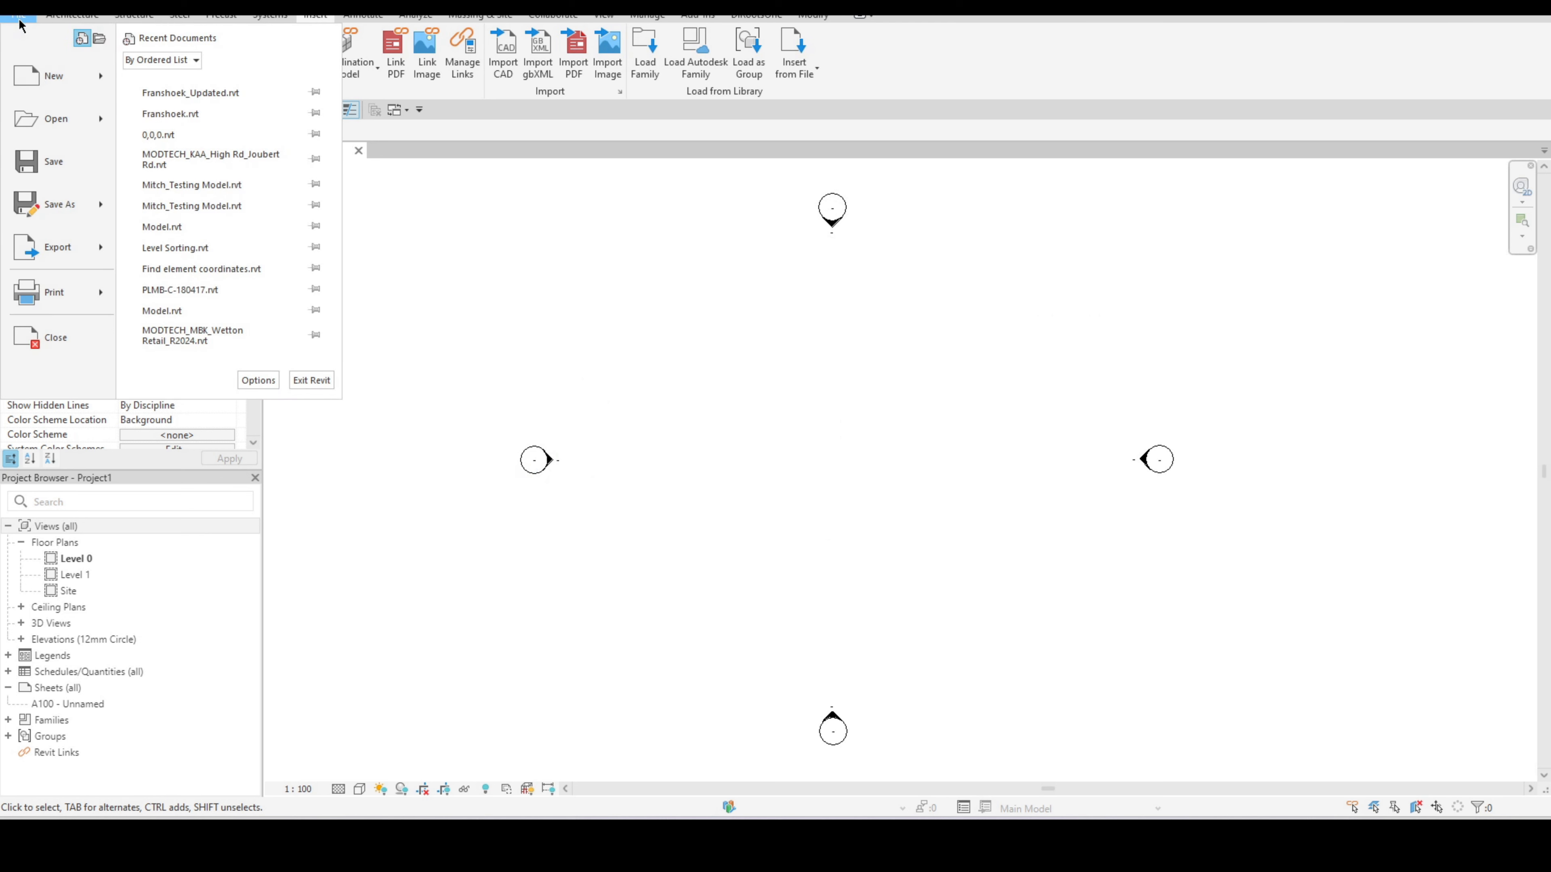
click(267, 381)
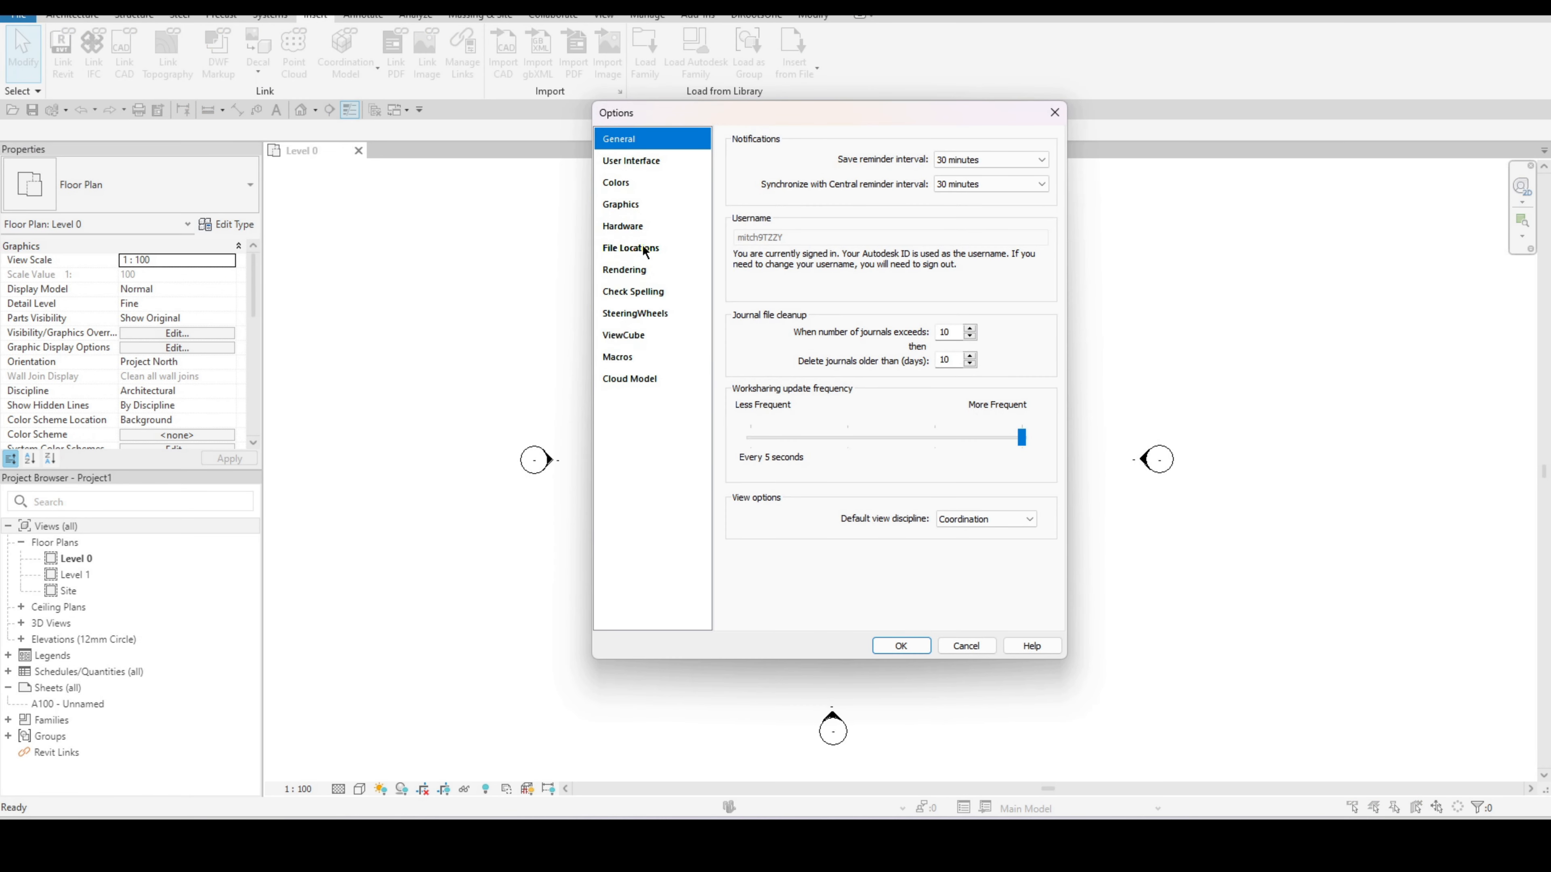
click(644, 249)
click(751, 543)
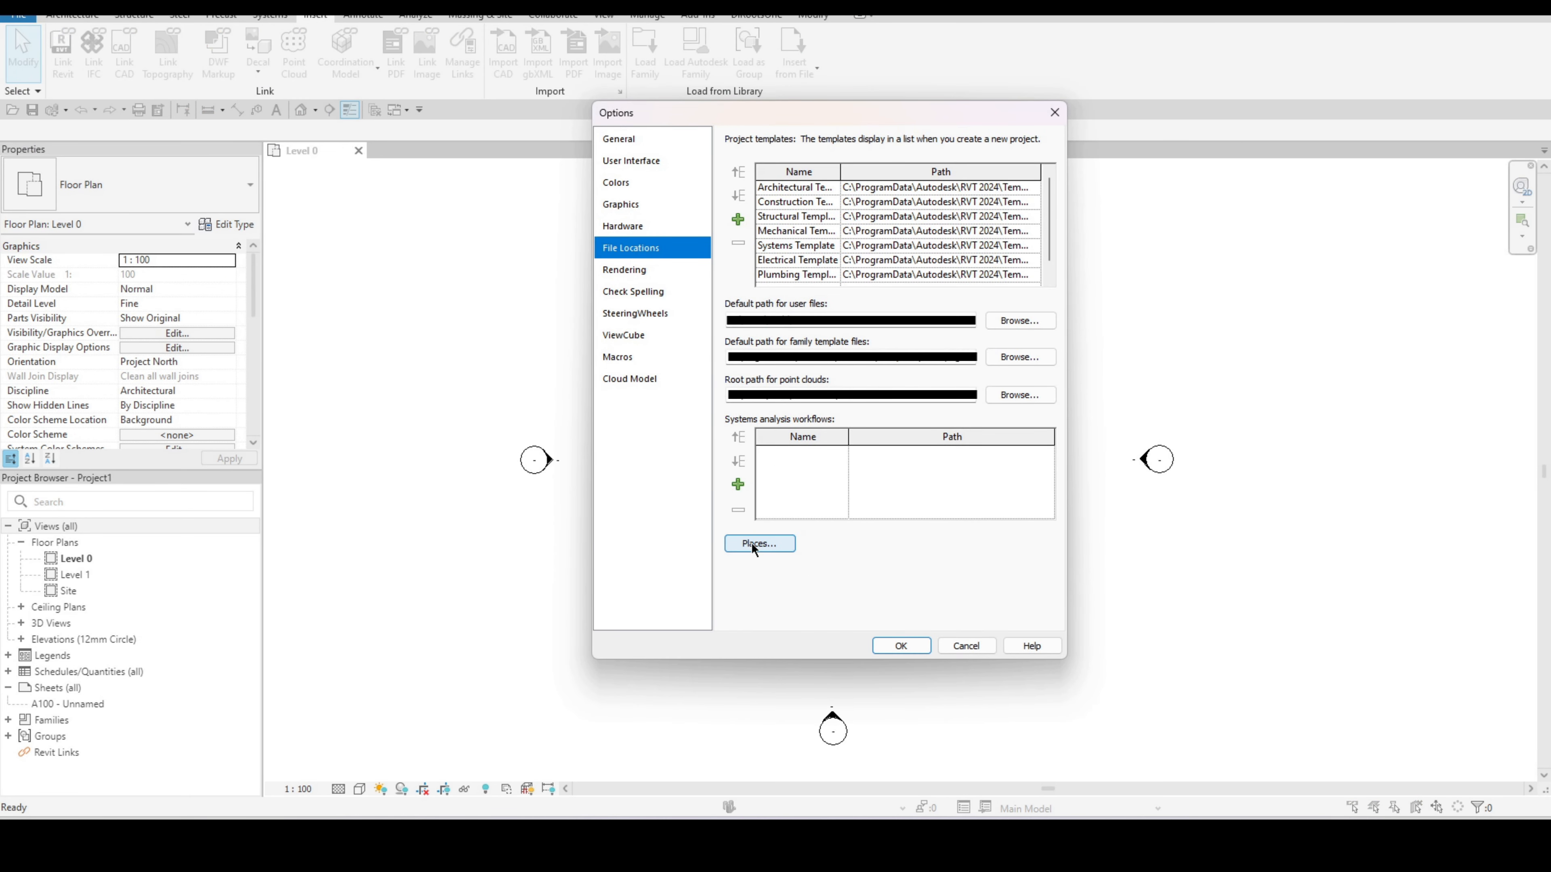
click(752, 543)
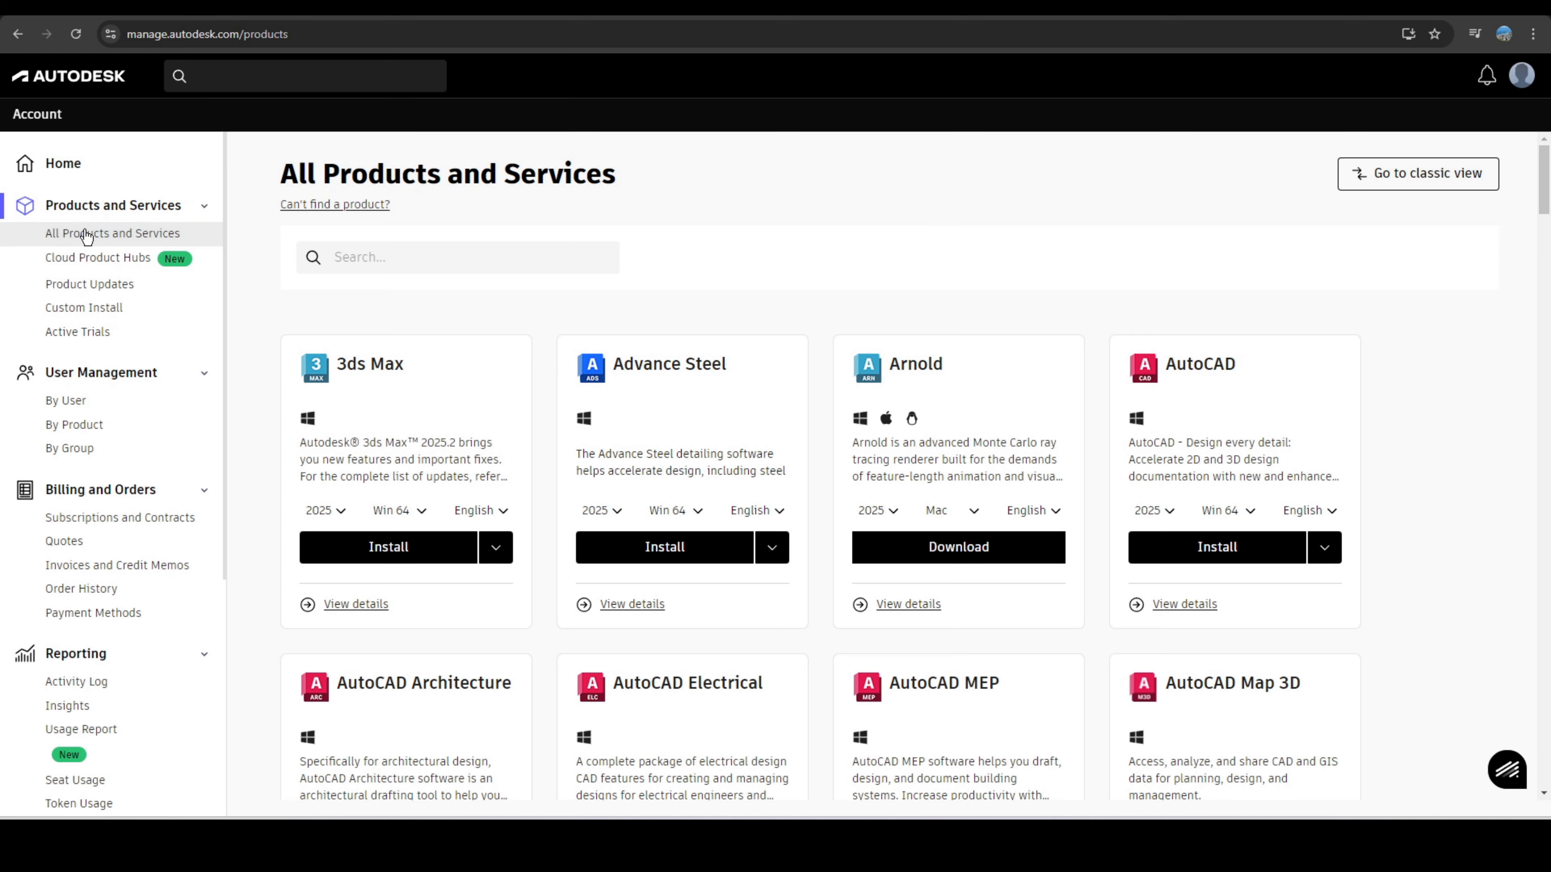
On the Autodesk Account products page, start a custom install for Revit 2025 and add Revit to the new package
scroll(1547, 189, down, 2)
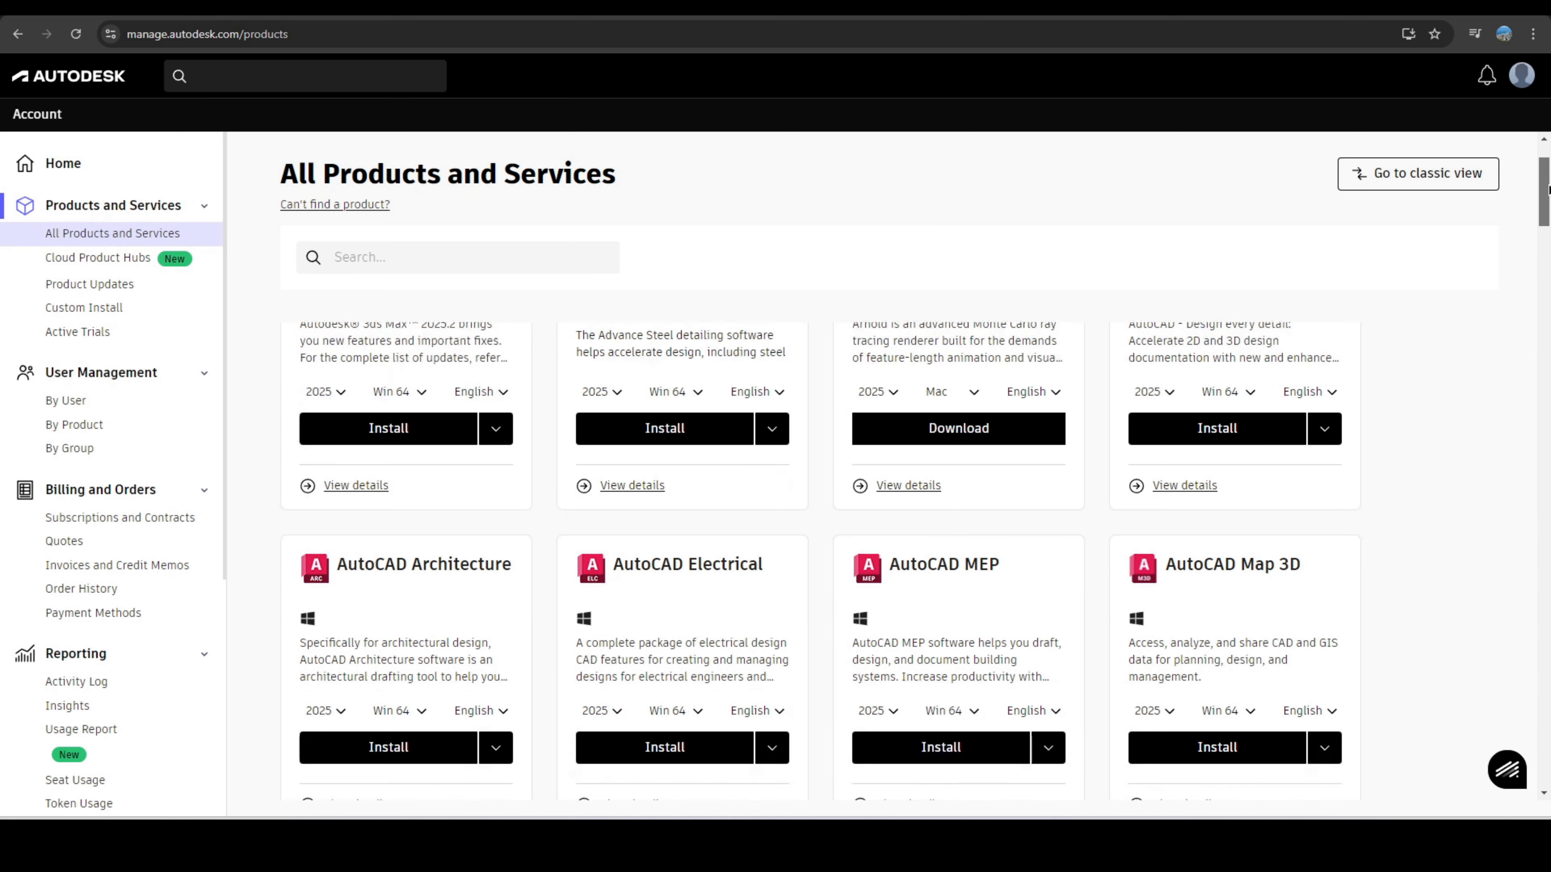
drag(1548, 189, 1547, 660)
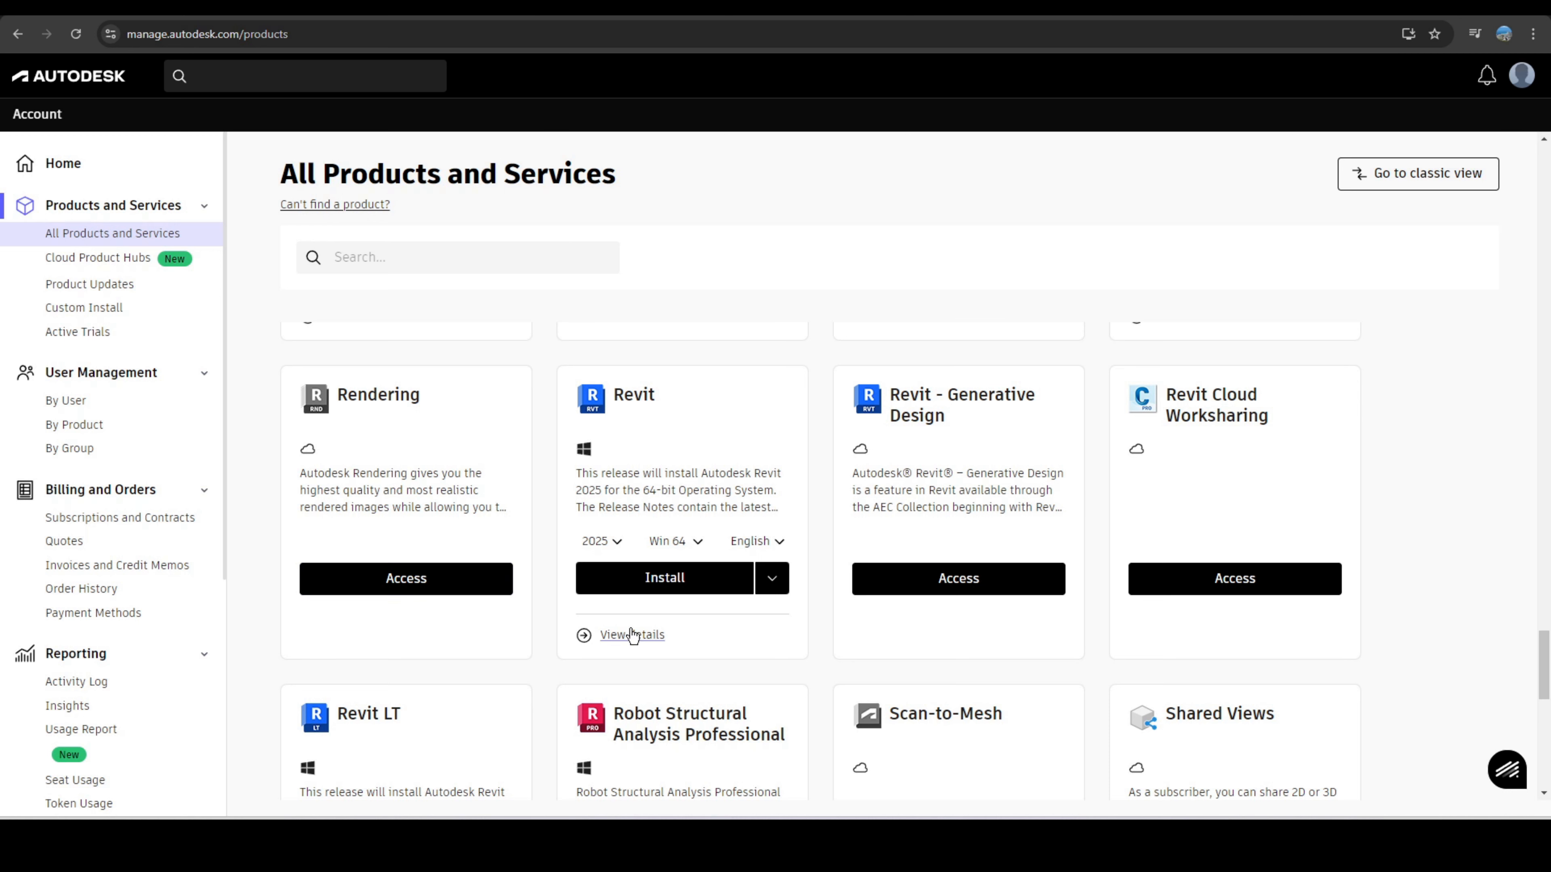
click(773, 580)
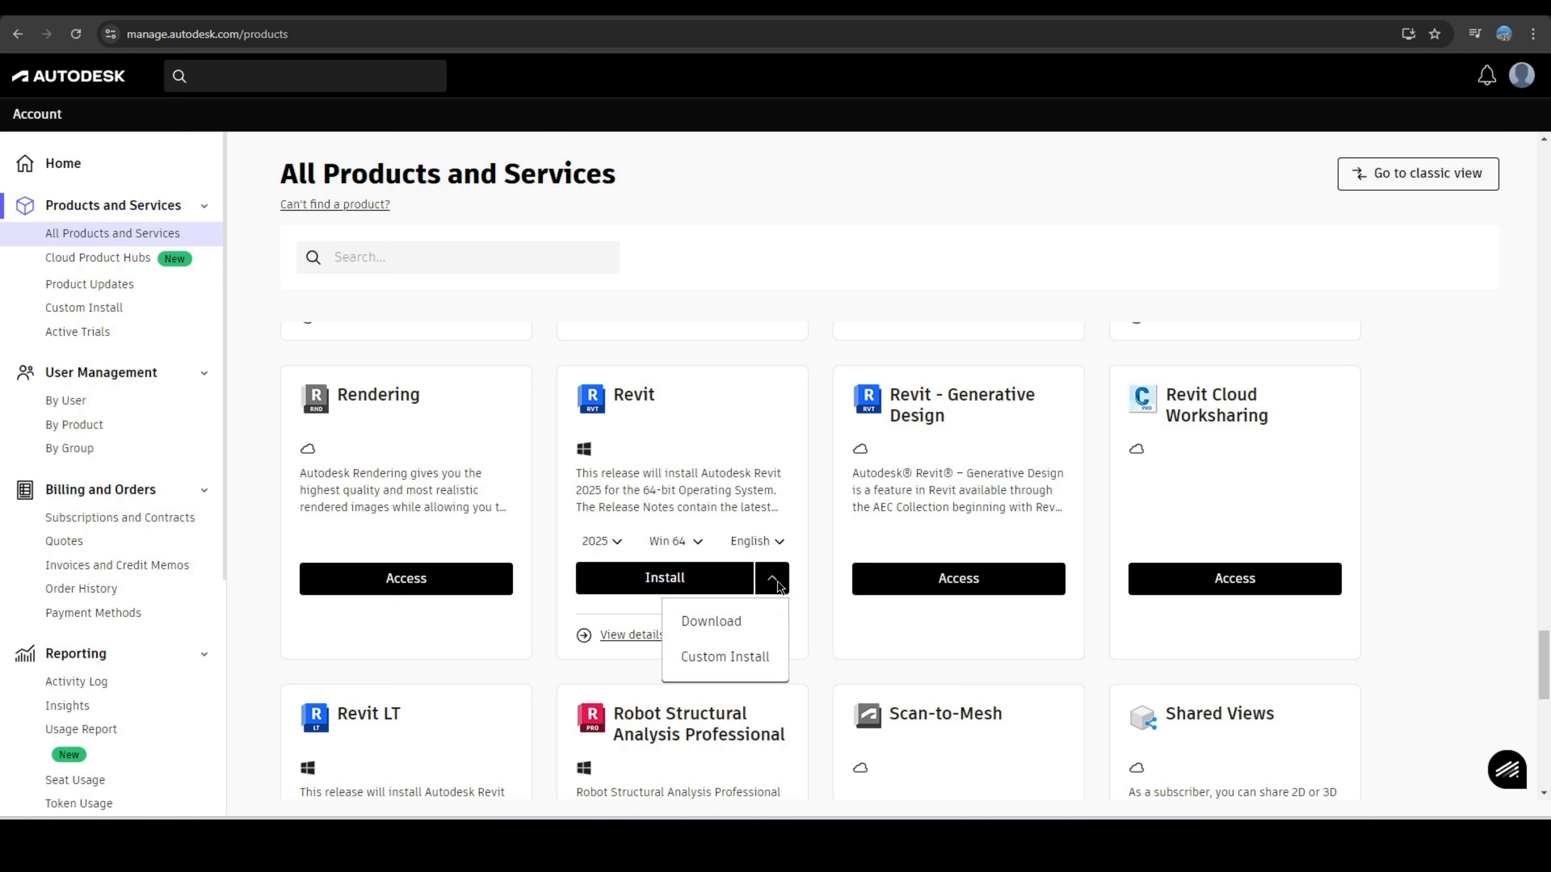
click(725, 658)
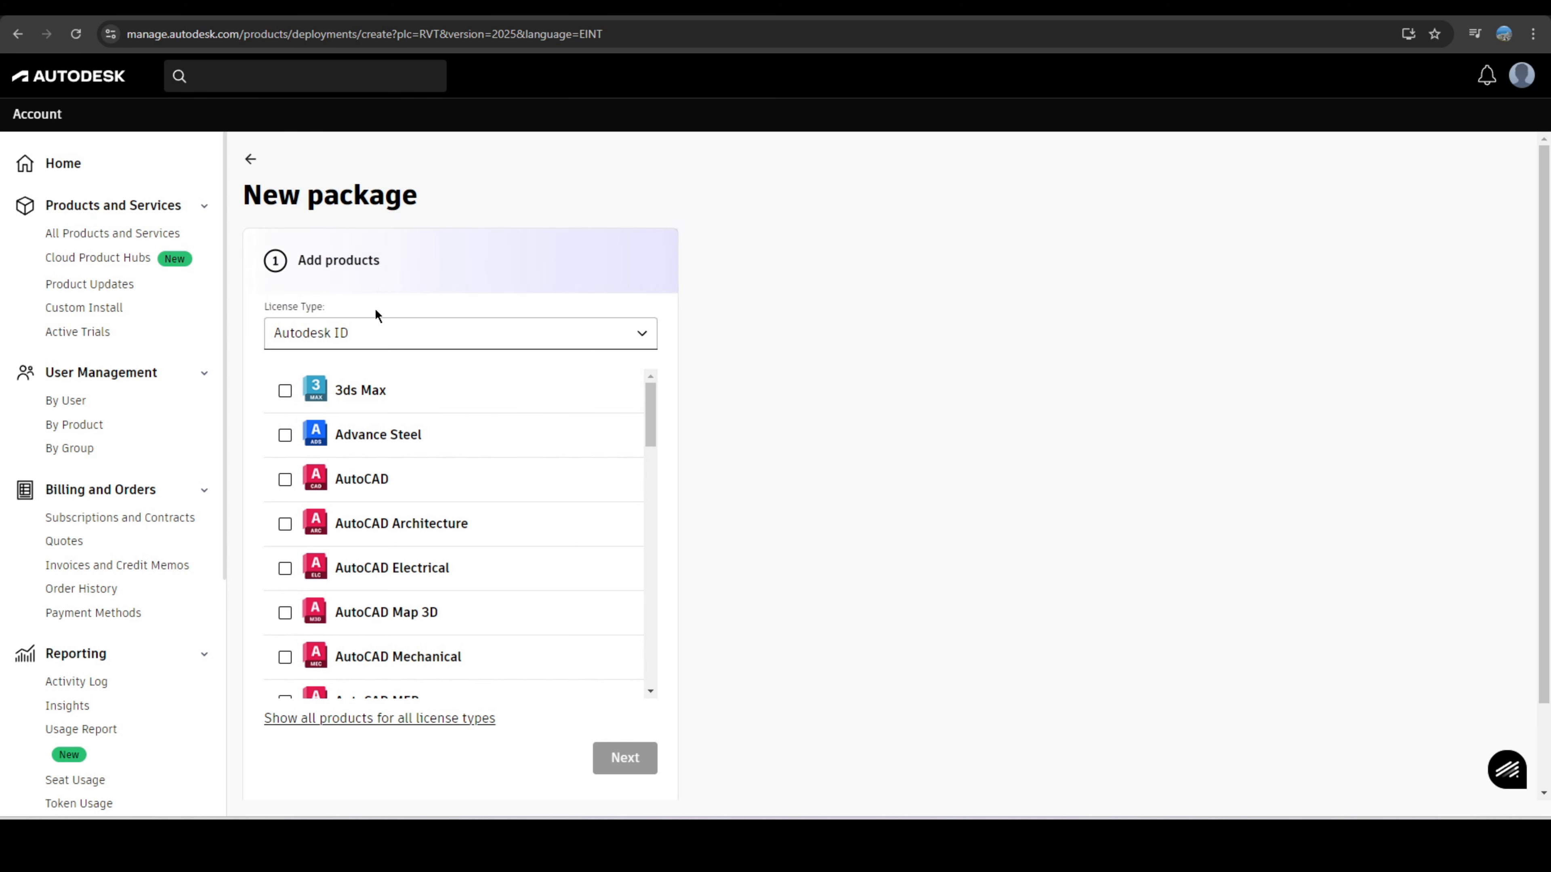
drag(651, 393, 648, 641)
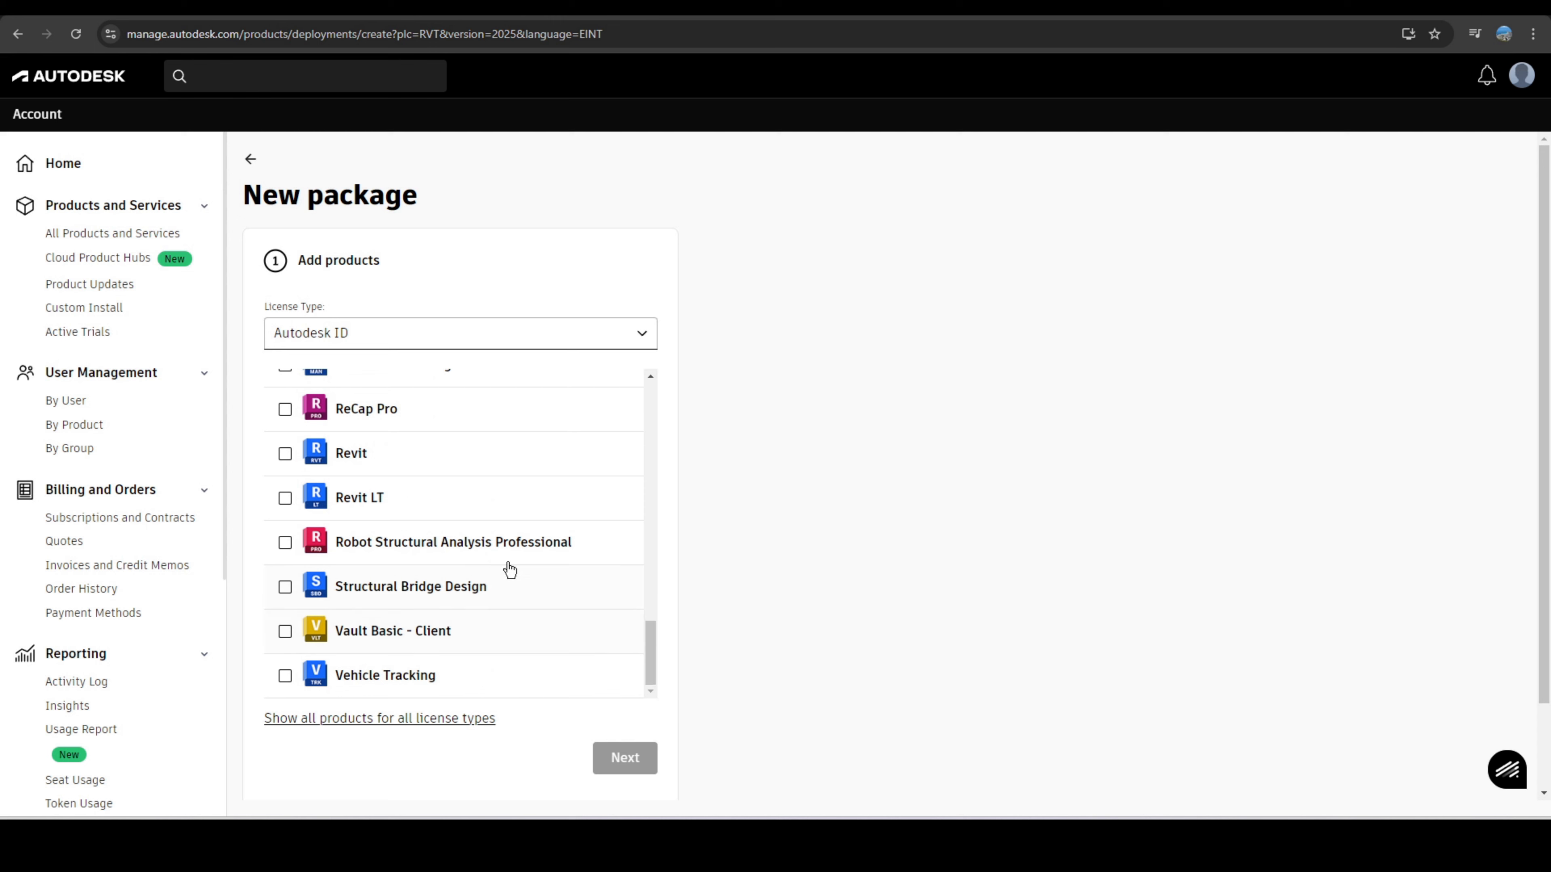
click(284, 451)
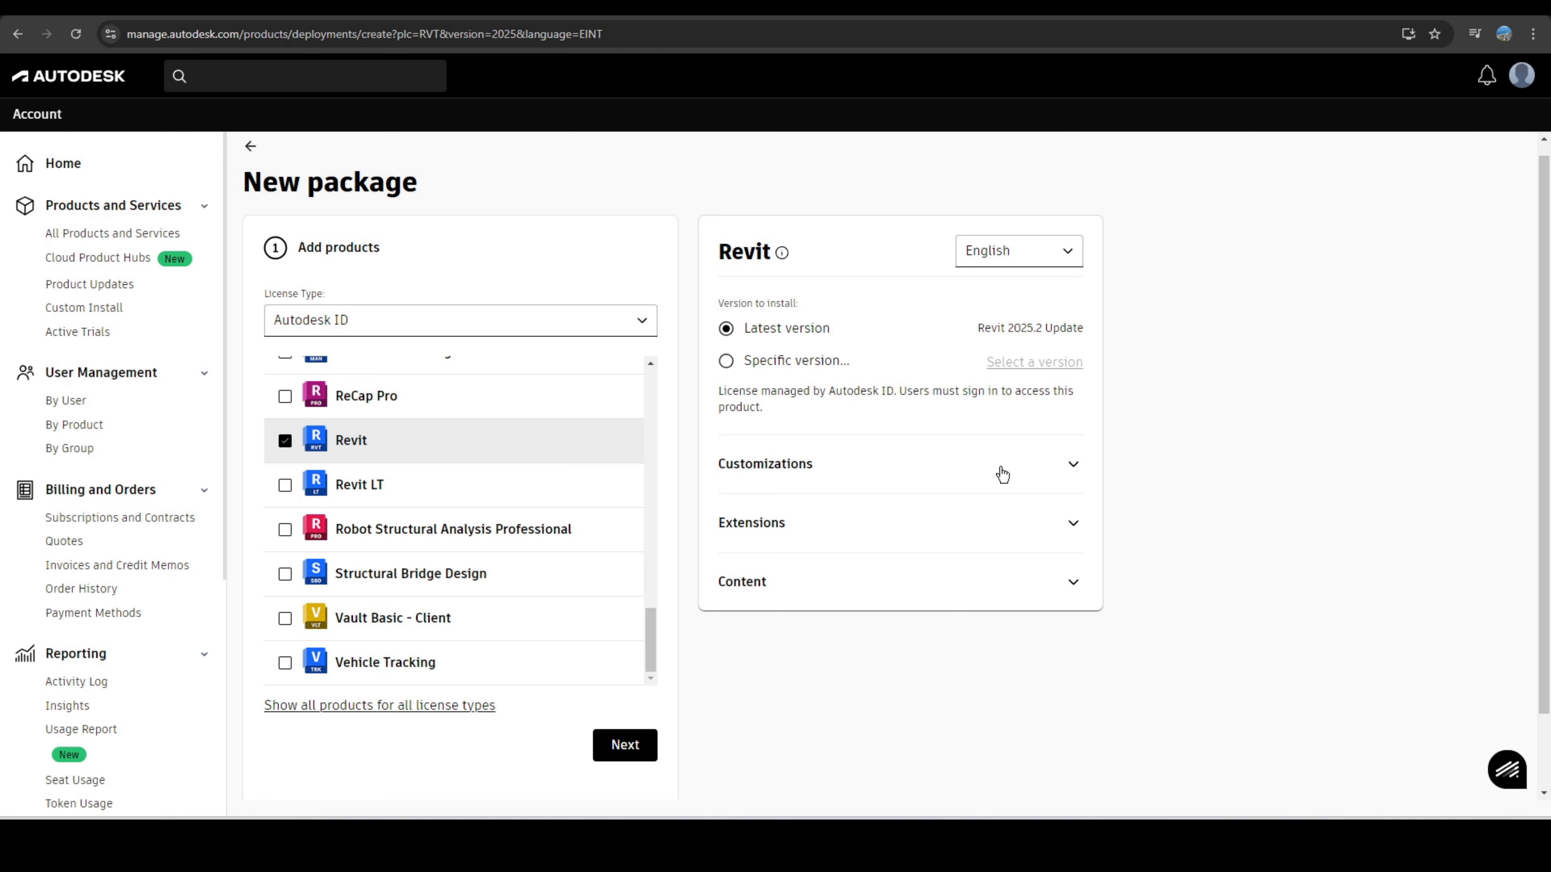
Review the Revit package's content path customizations and its list of available extensions
click(1073, 466)
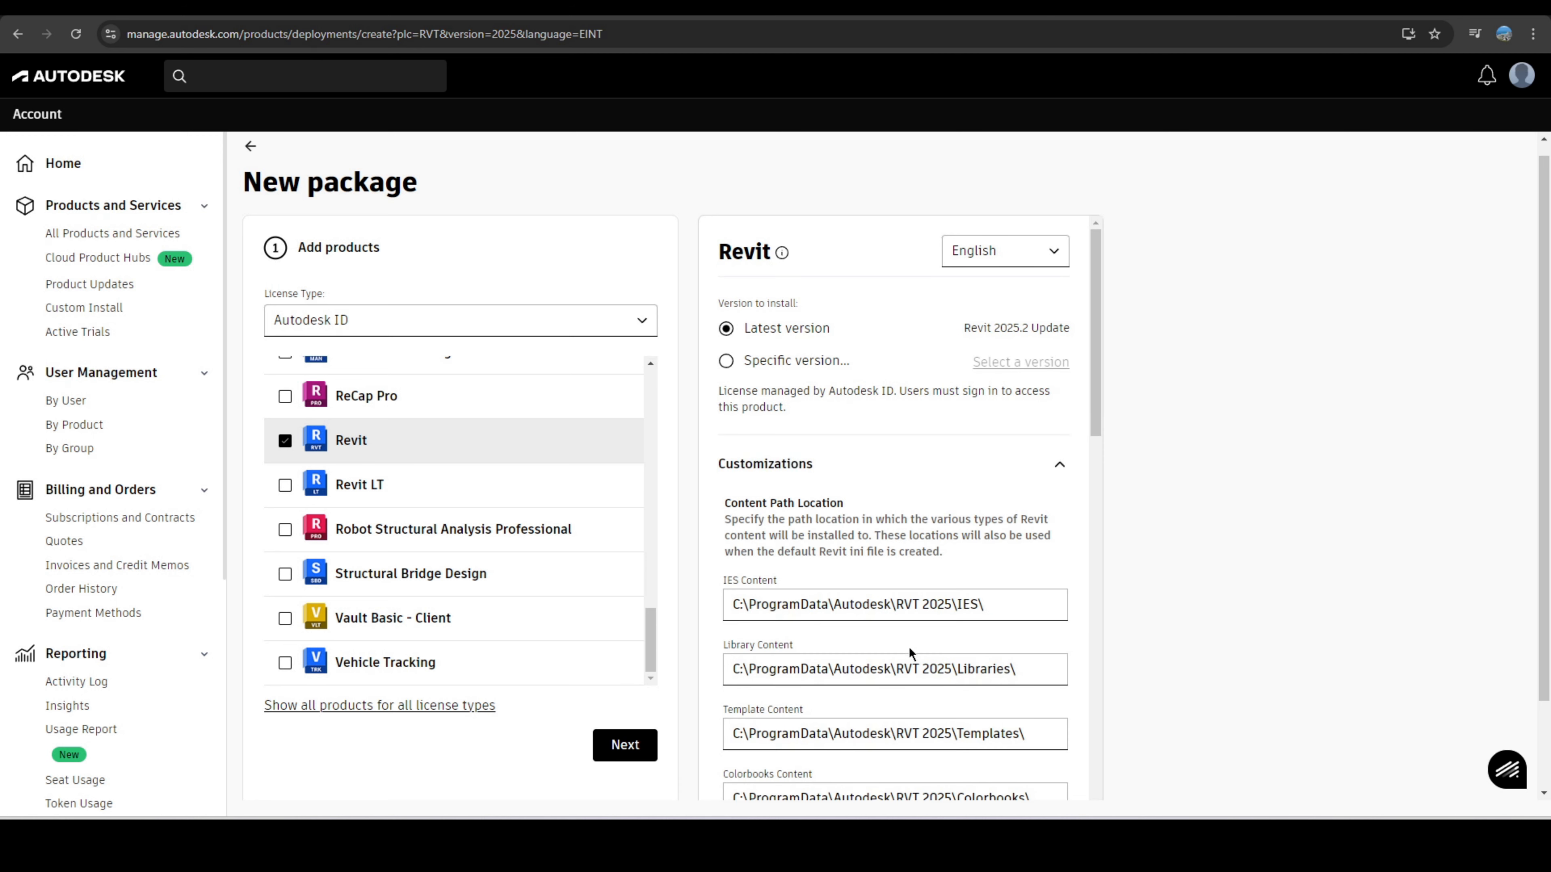
scroll(977, 553, down, 1)
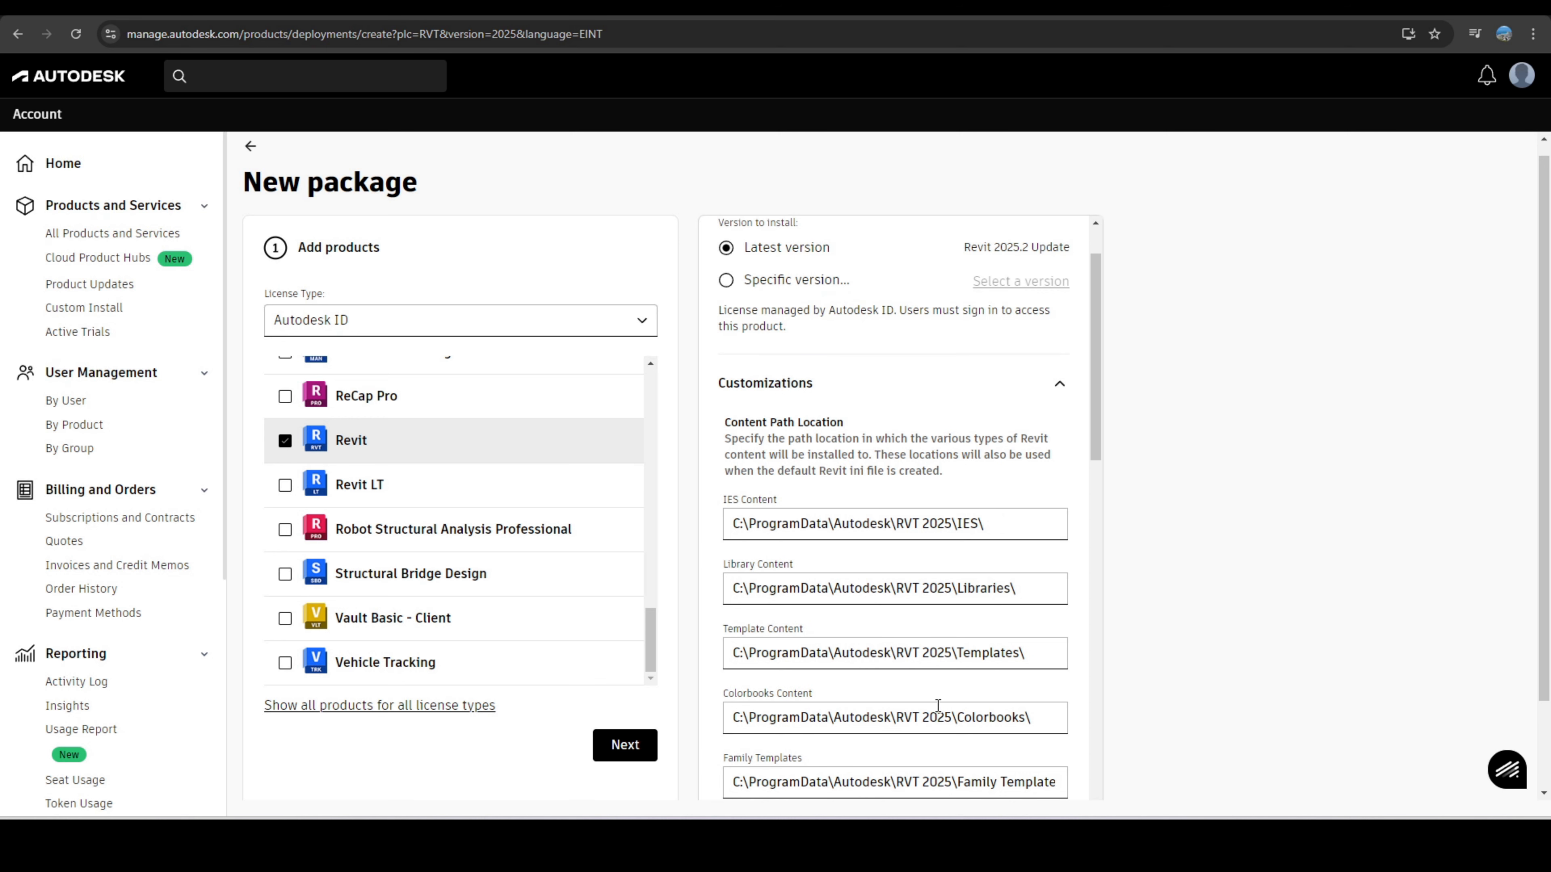
scroll(969, 763, down, 1)
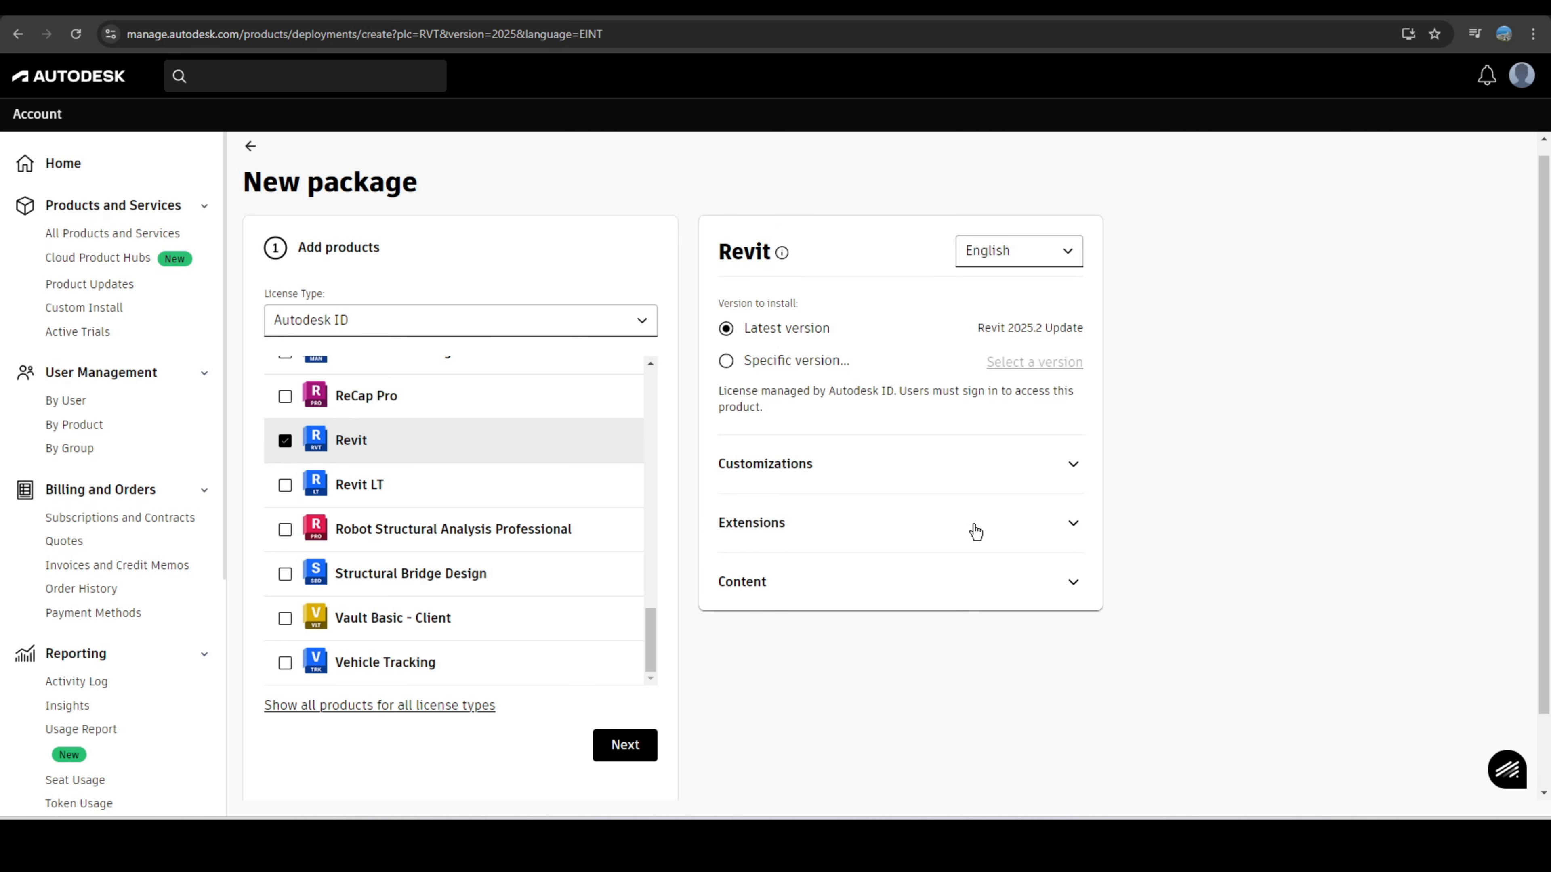
click(1073, 524)
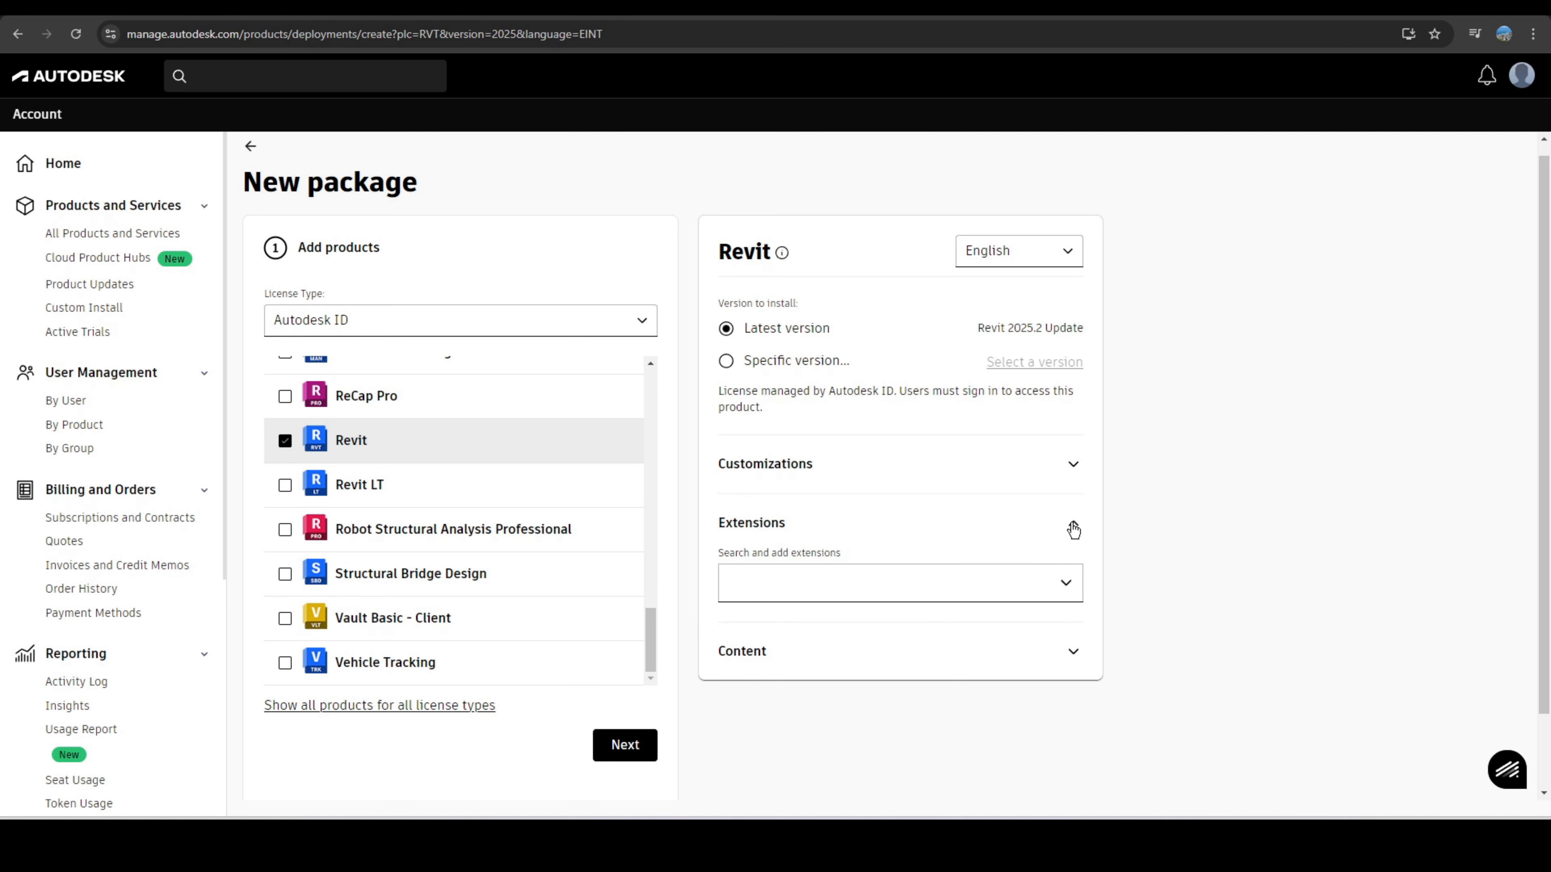
click(1067, 585)
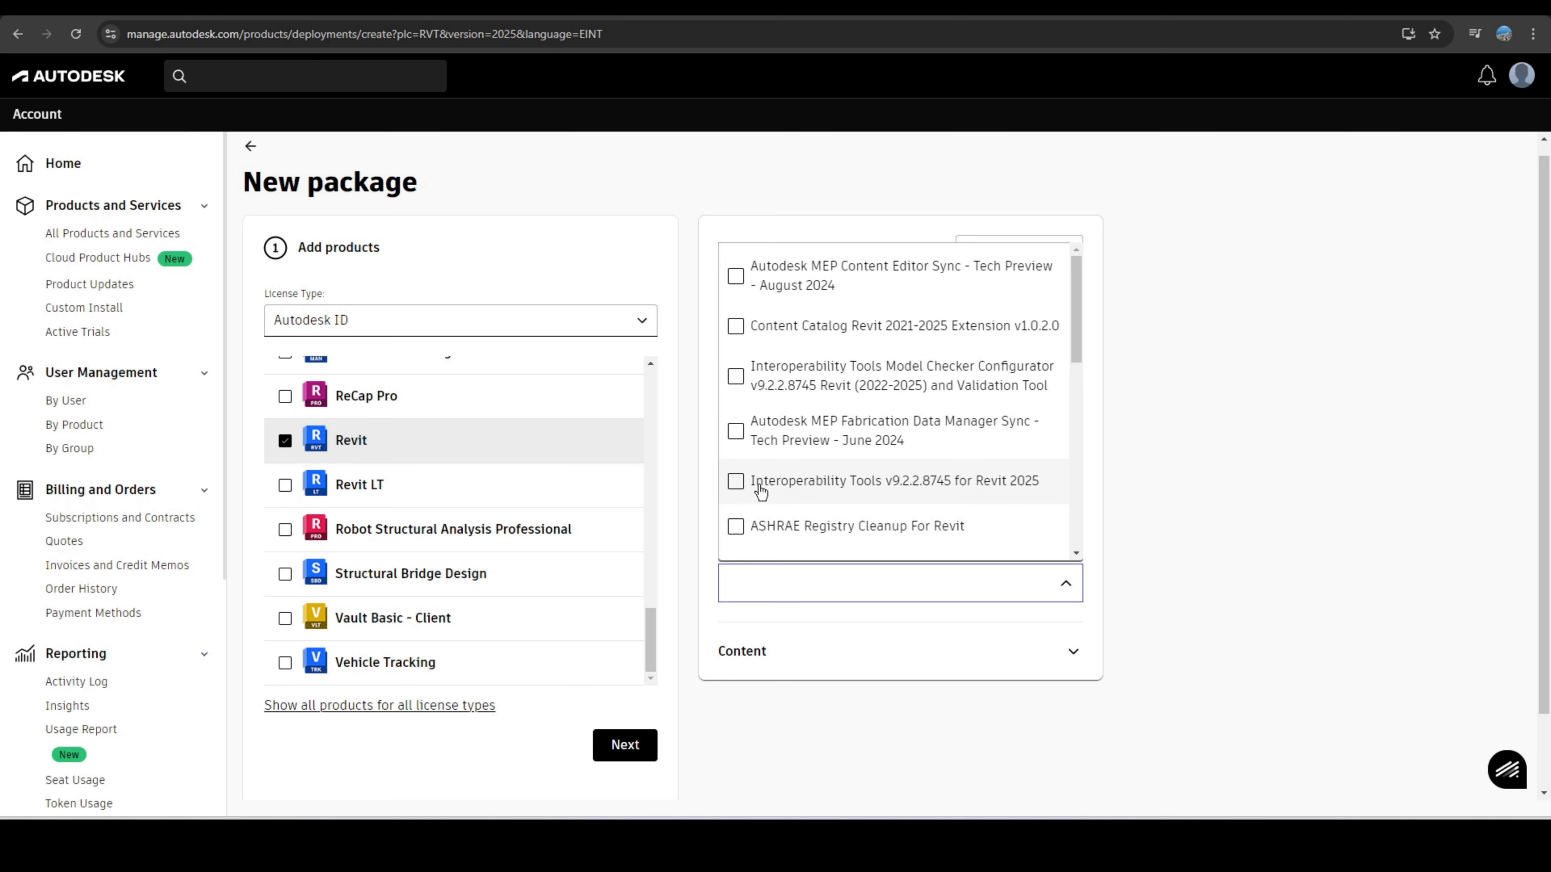
click(1251, 484)
click(1073, 526)
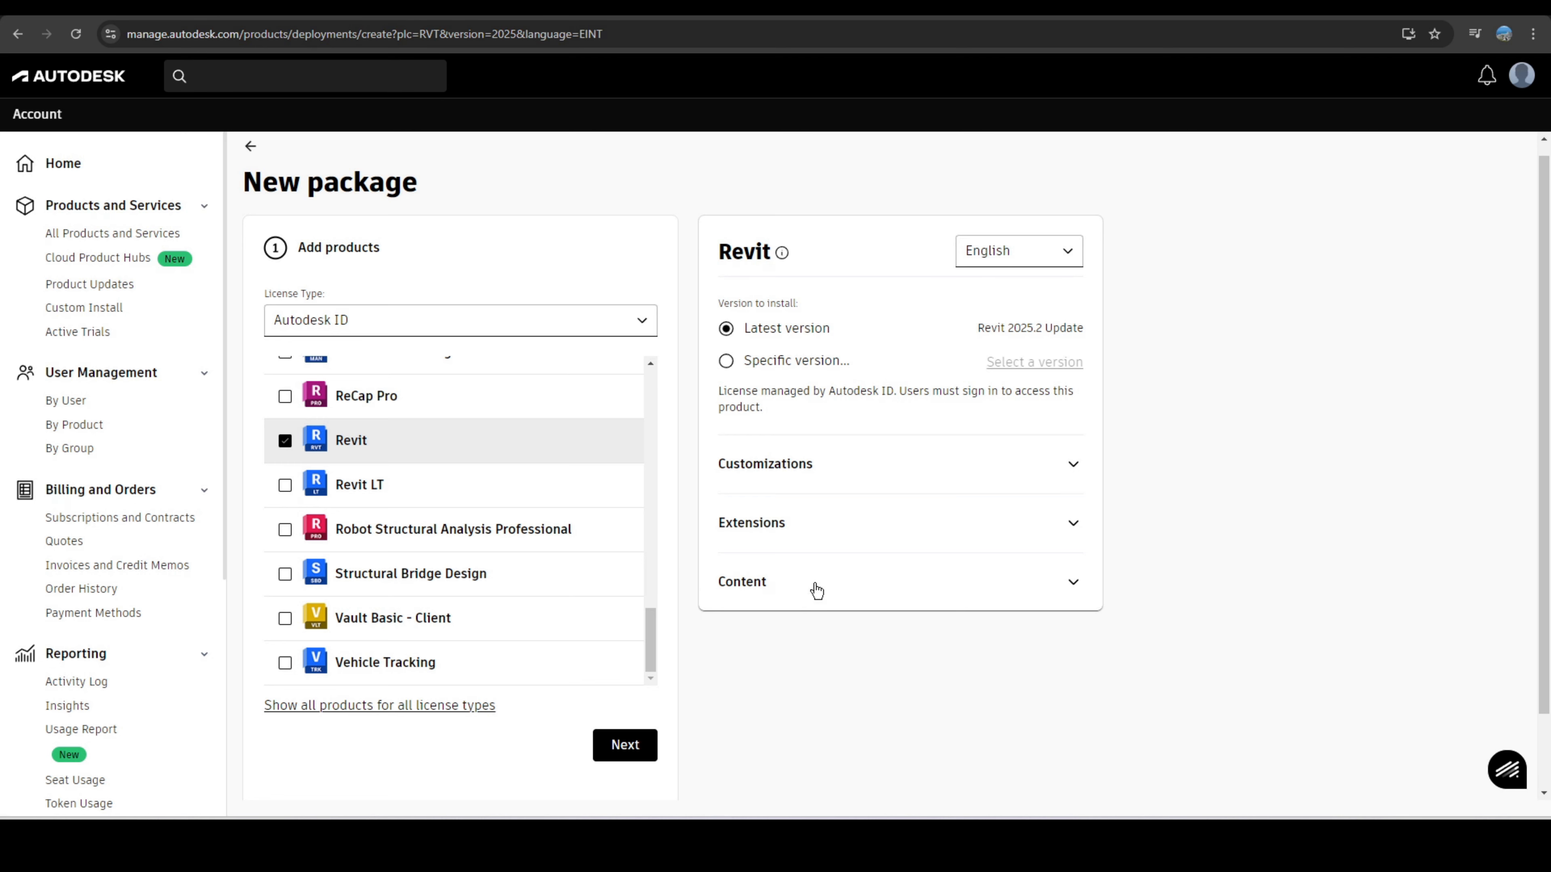
Include UK English Content for Revit 2025 in the package's content
click(1073, 586)
scroll(1099, 587, down, 2)
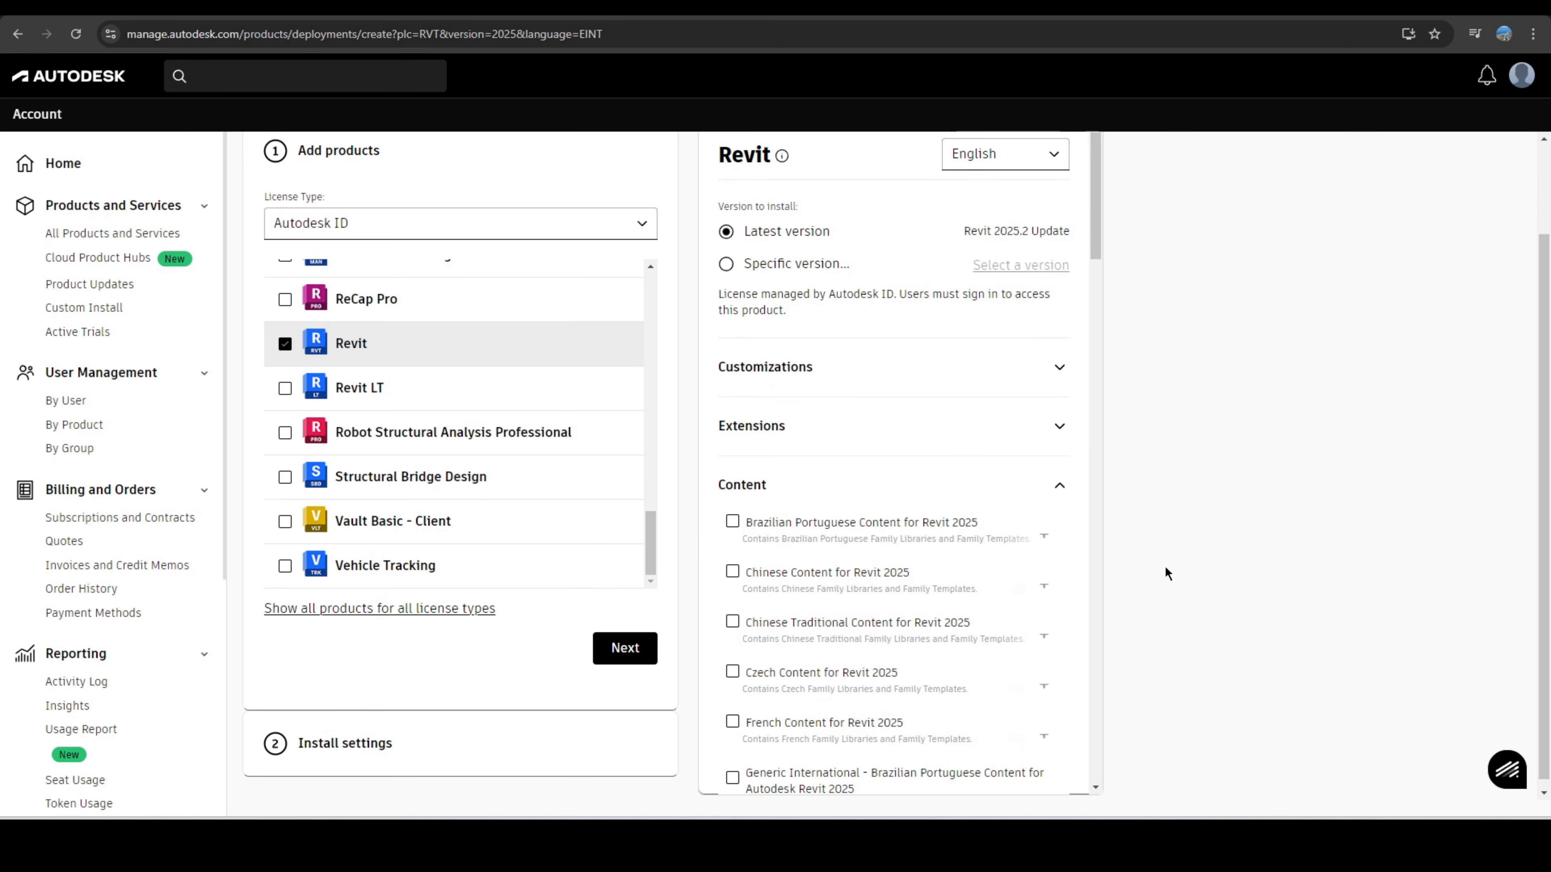
scroll(889, 596, down, 4)
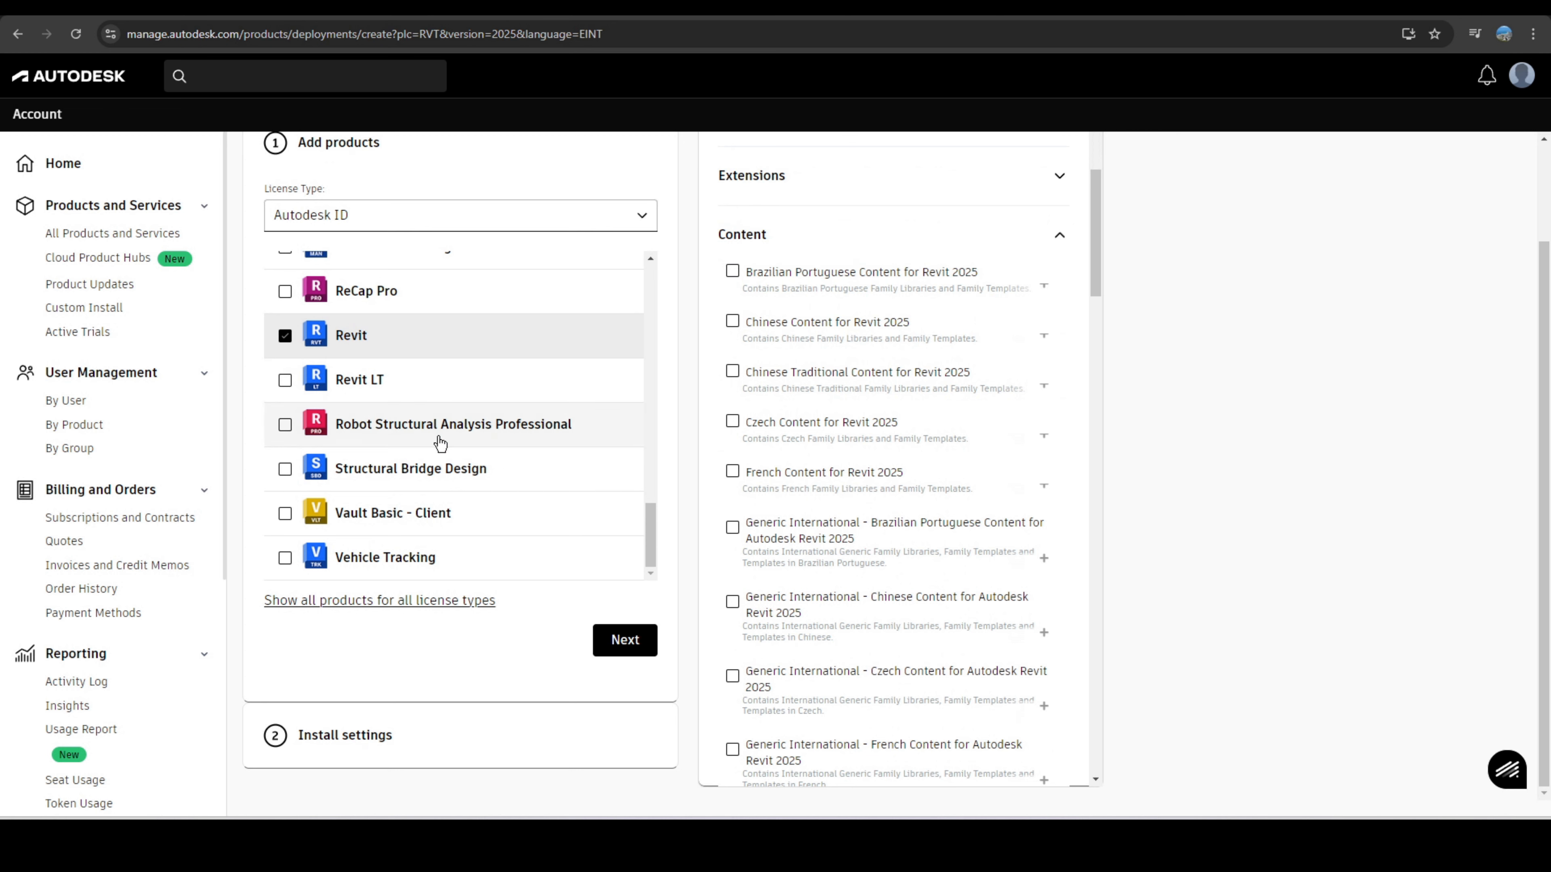
scroll(933, 524, down, 10)
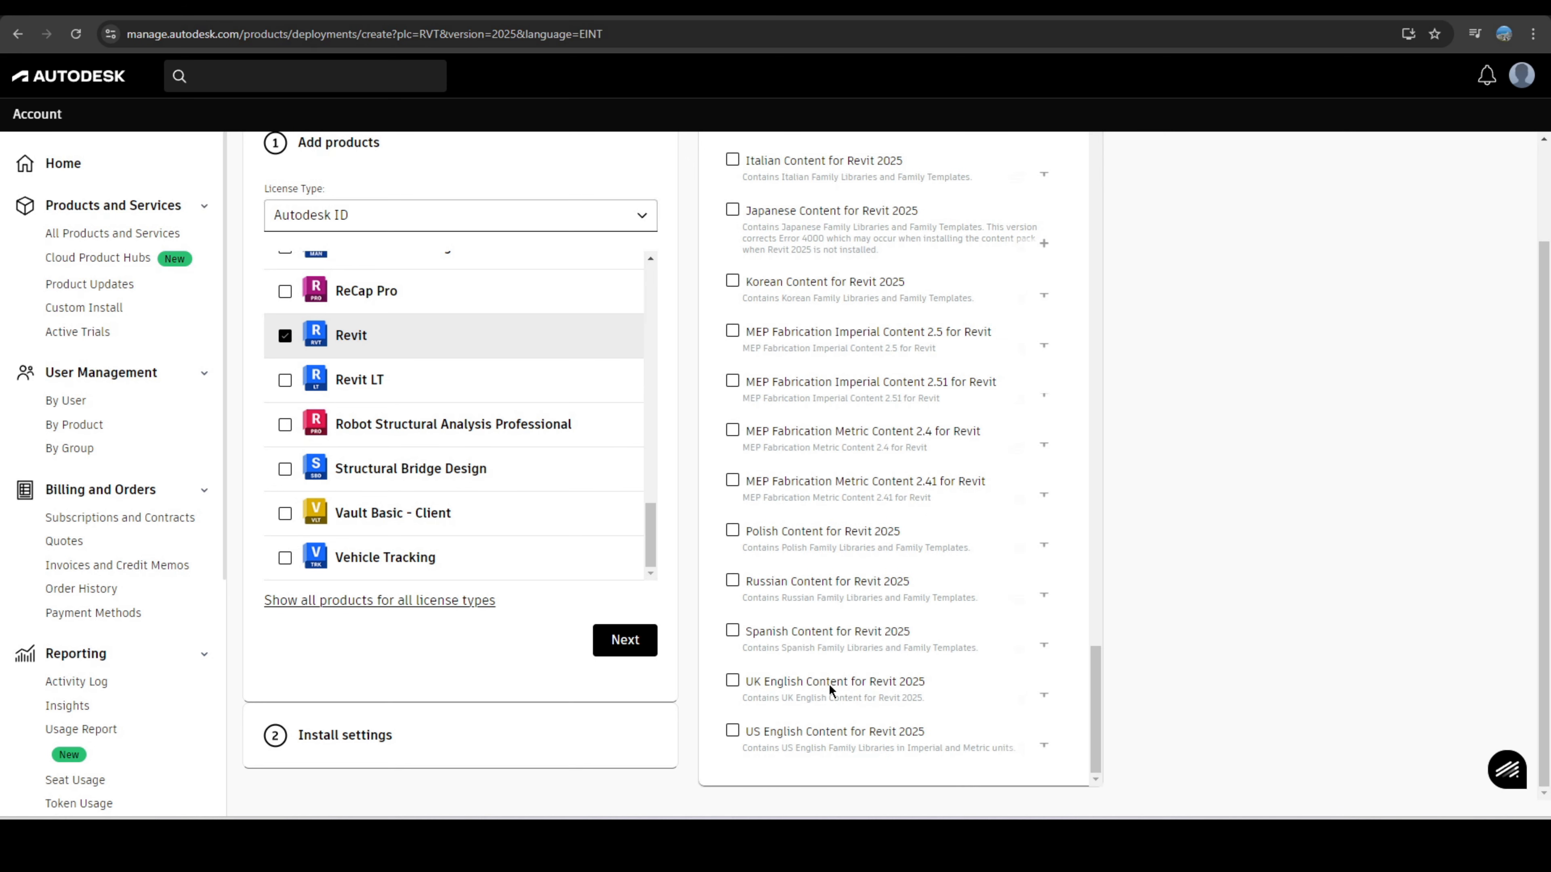
click(732, 682)
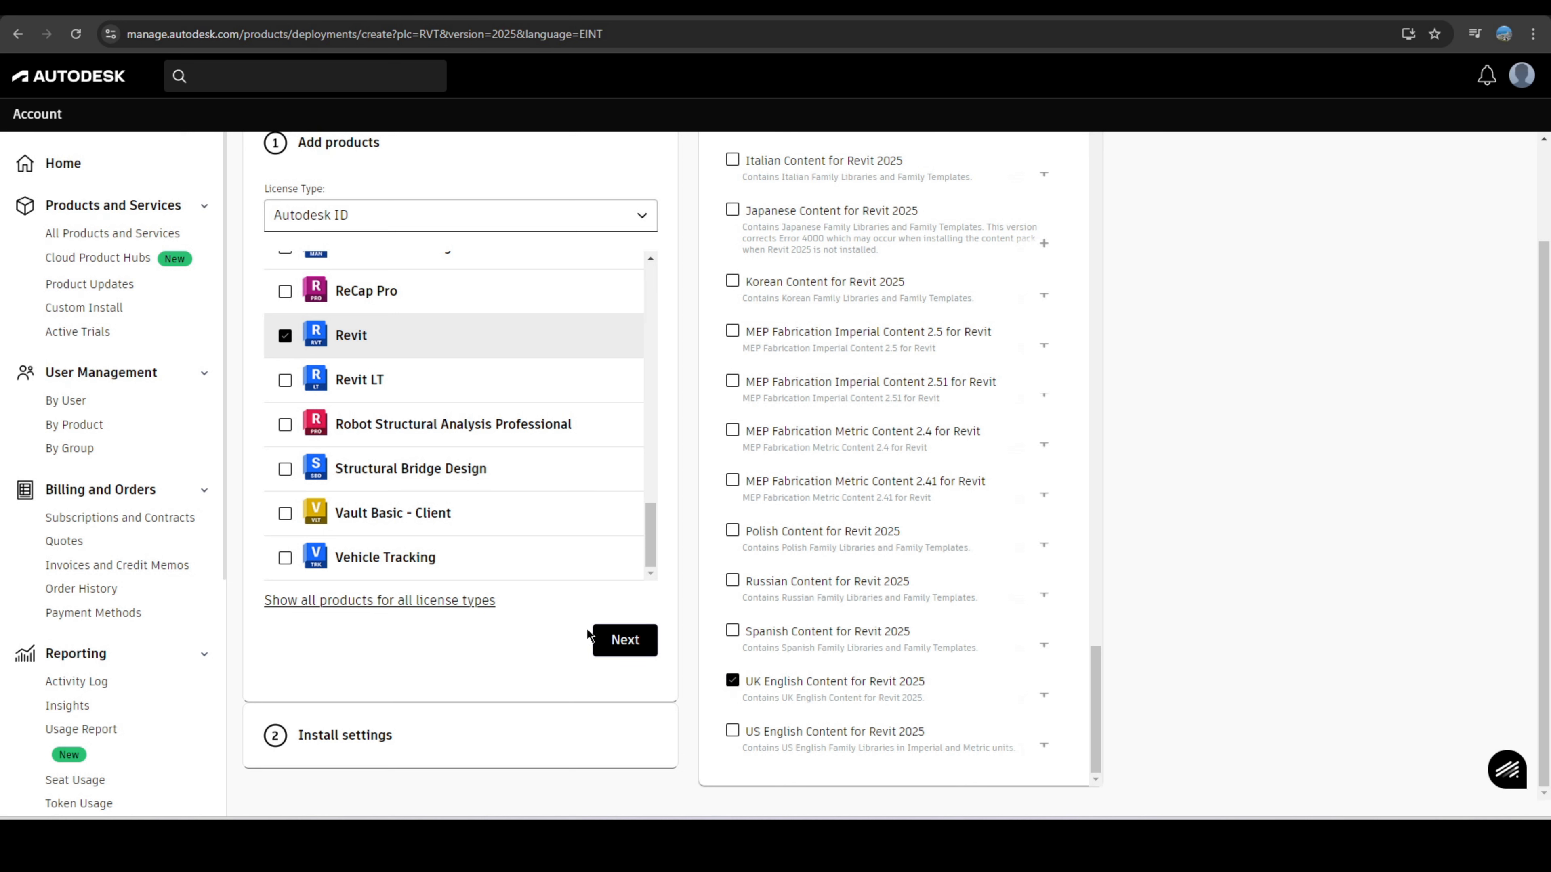